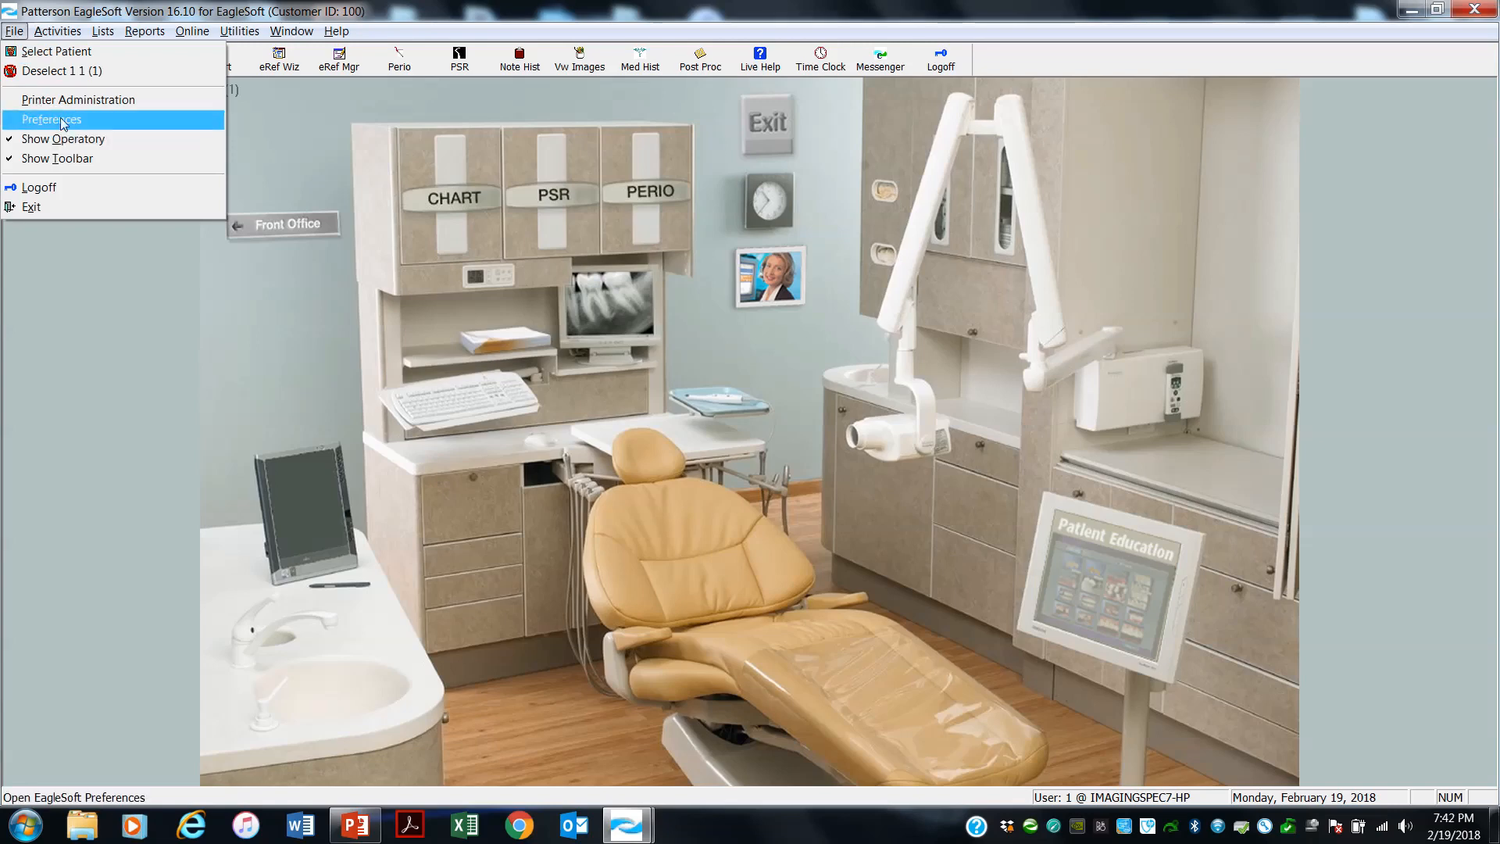
Enable the scanner default interface option in the X-ray preferences
{"action": "left_click", "coordinate": [43, 119]}
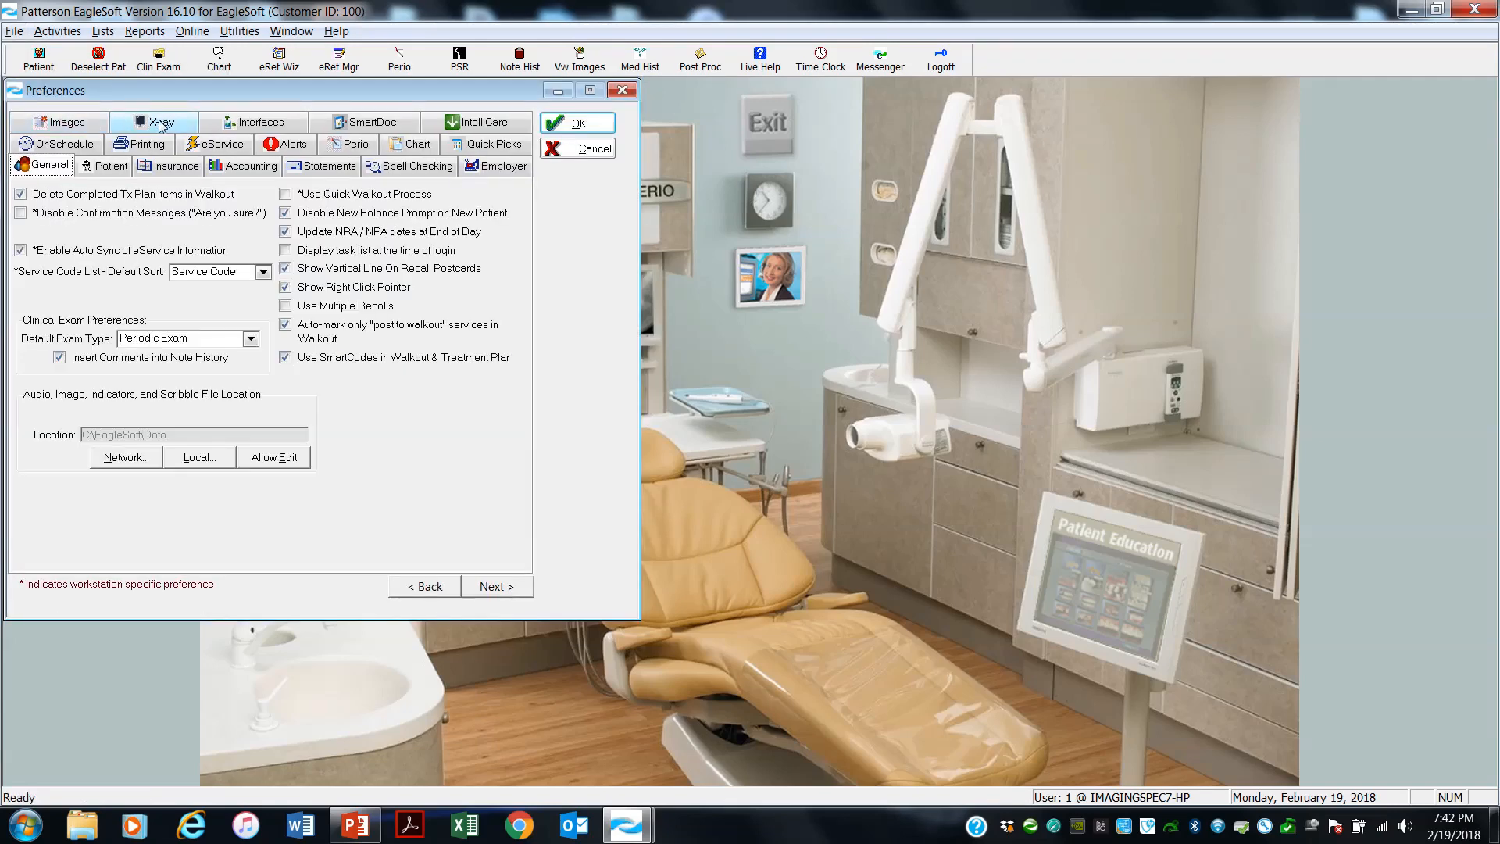
{"action": "left_click", "coordinate": [160, 124]}
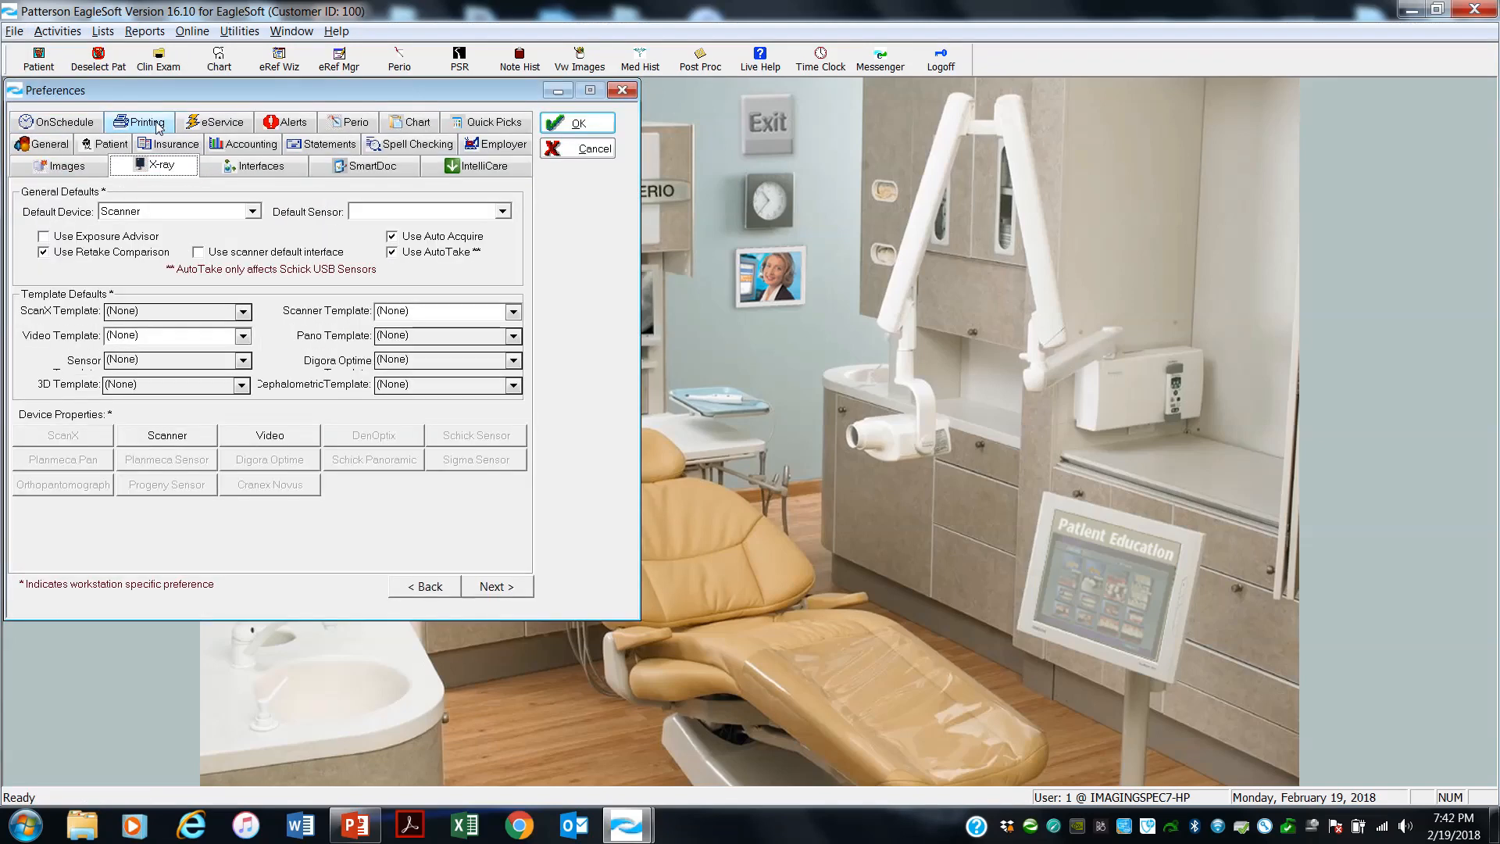
{"action": "left_click", "coordinate": [200, 254]}
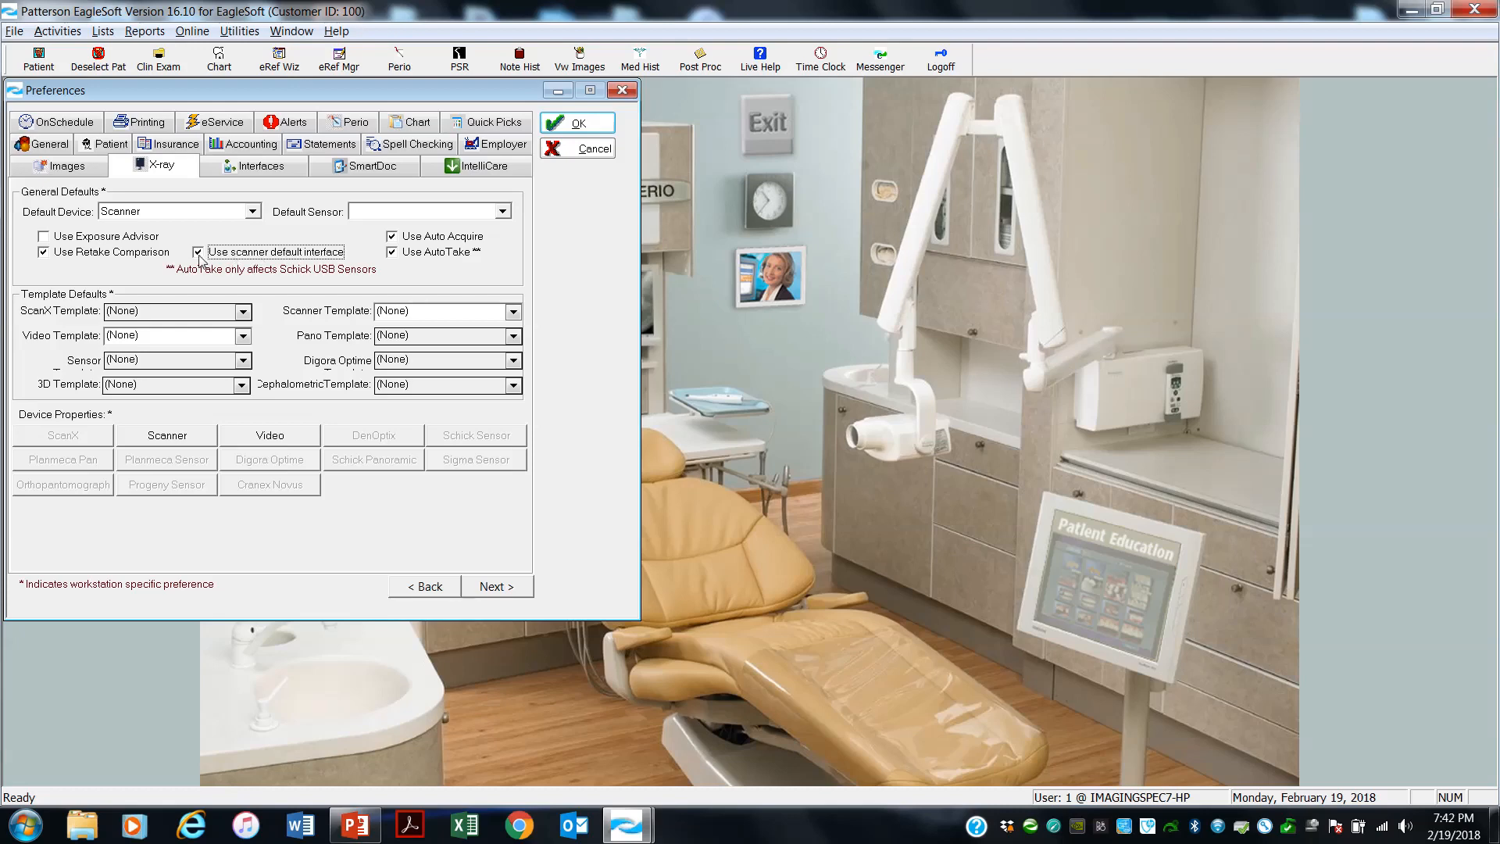
Set the scanner's source to TWAIN SOPIX / SOPIX² 1.0 and save the preferences
{"action": "left_click", "coordinate": [175, 436]}
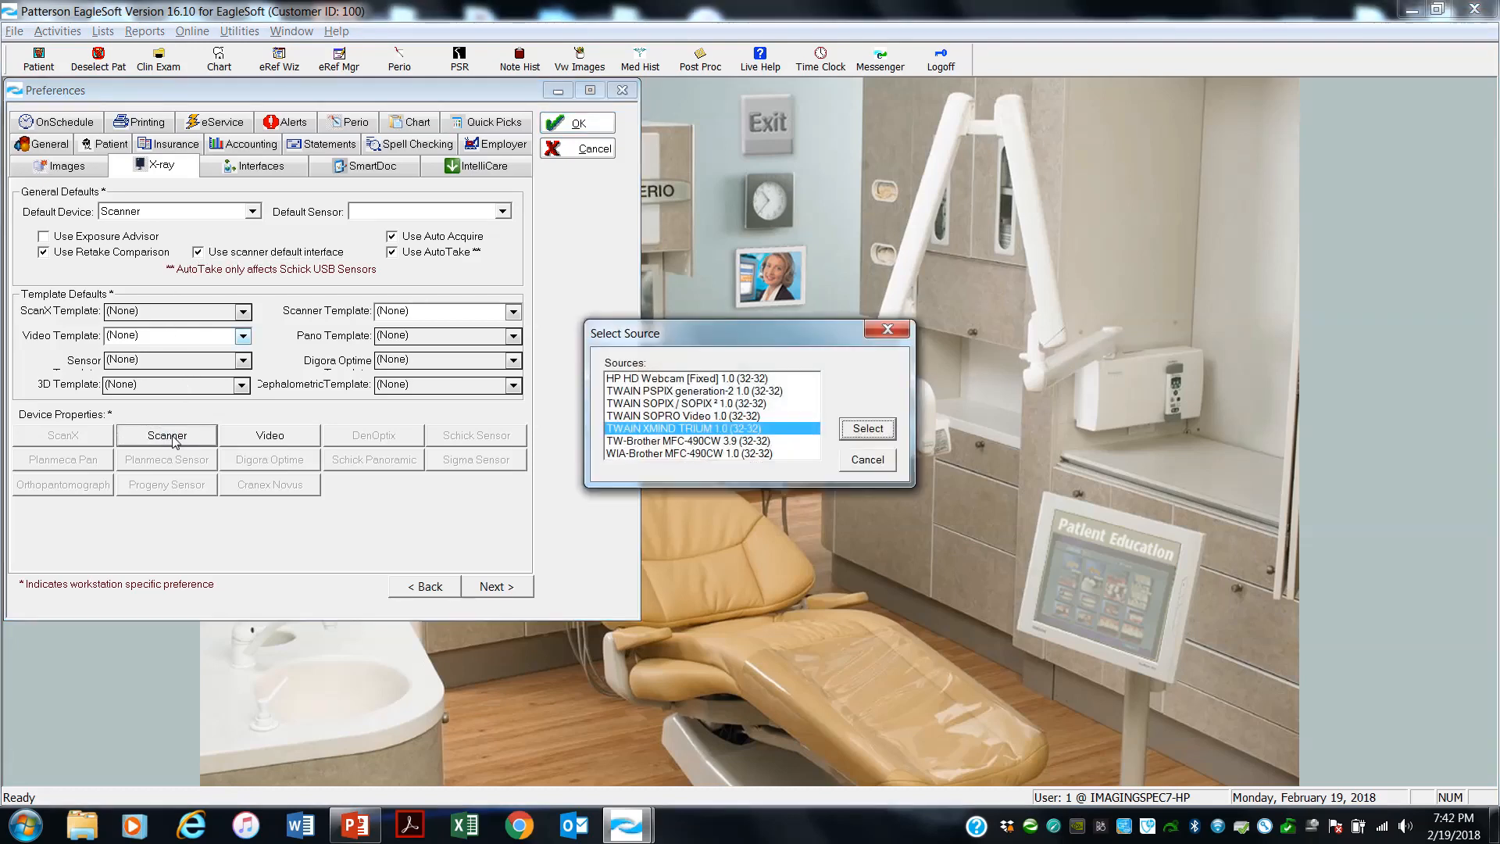
{"action": "left_click", "coordinate": [674, 403]}
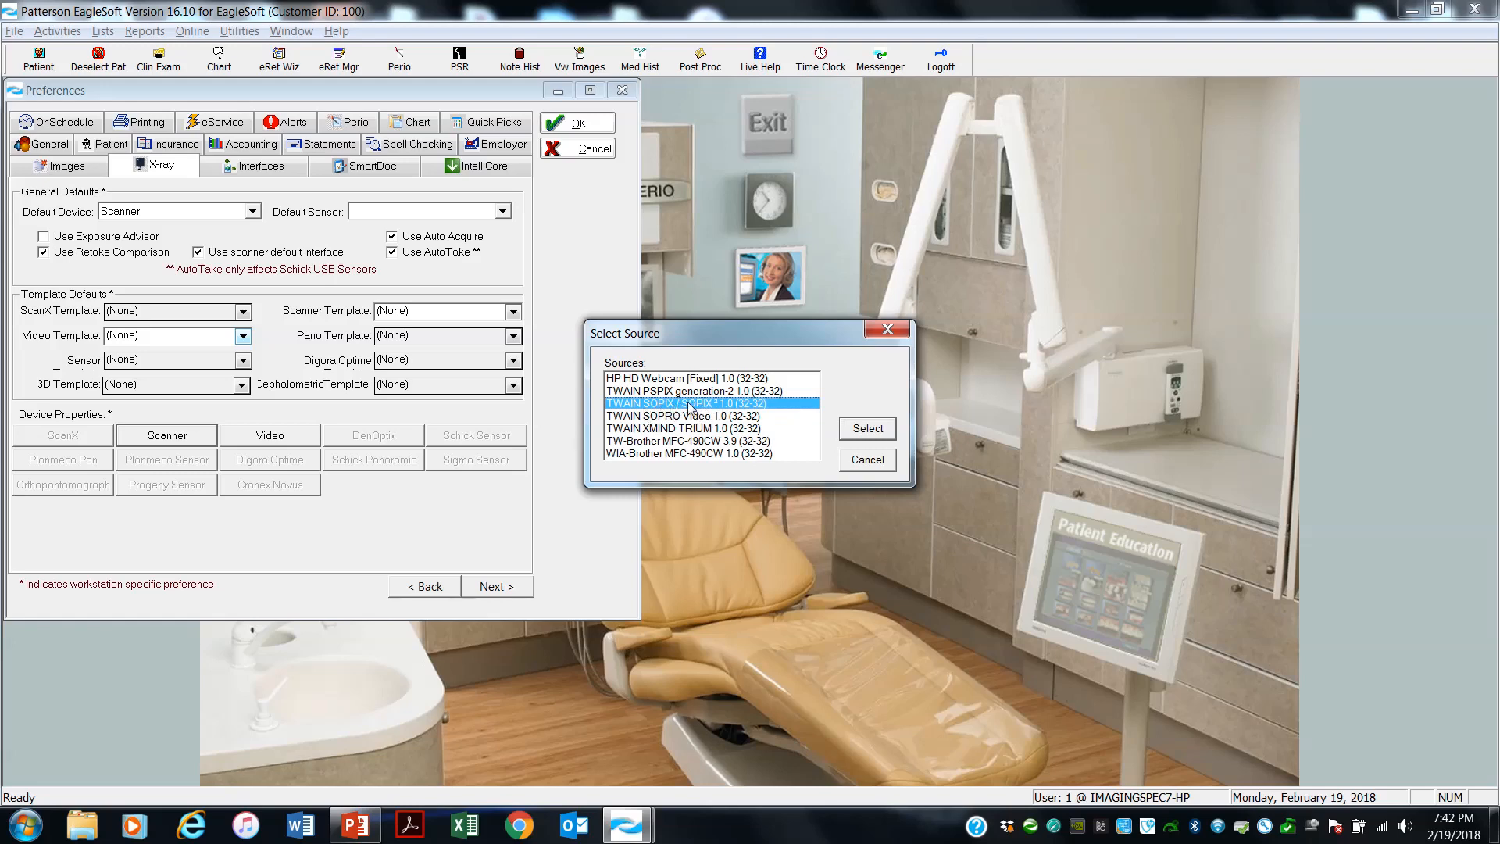
{"action": "left_click", "coordinate": [867, 429]}
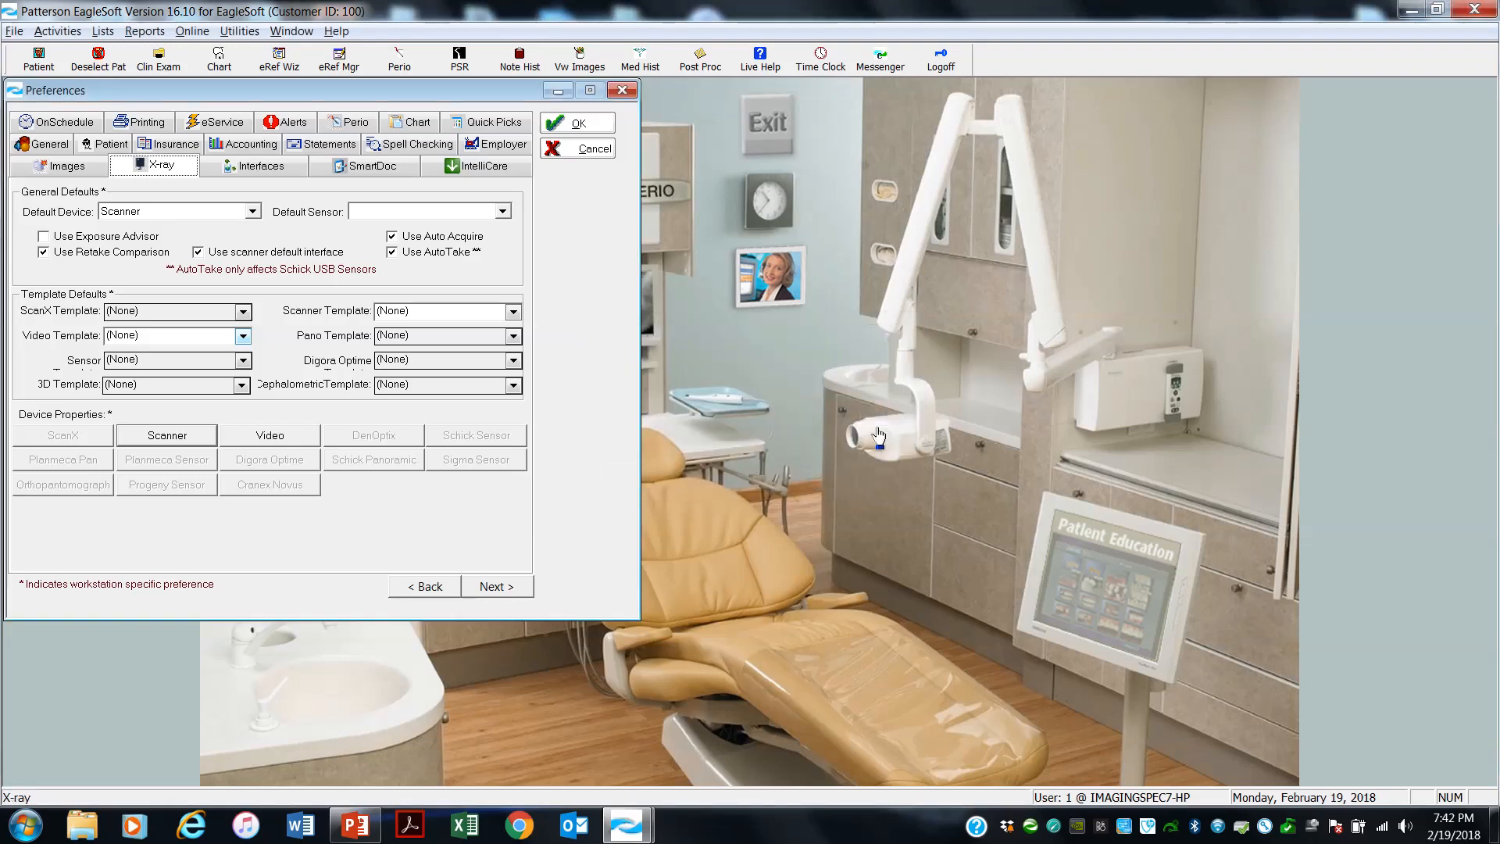
{"action": "left_click", "coordinate": [581, 125]}
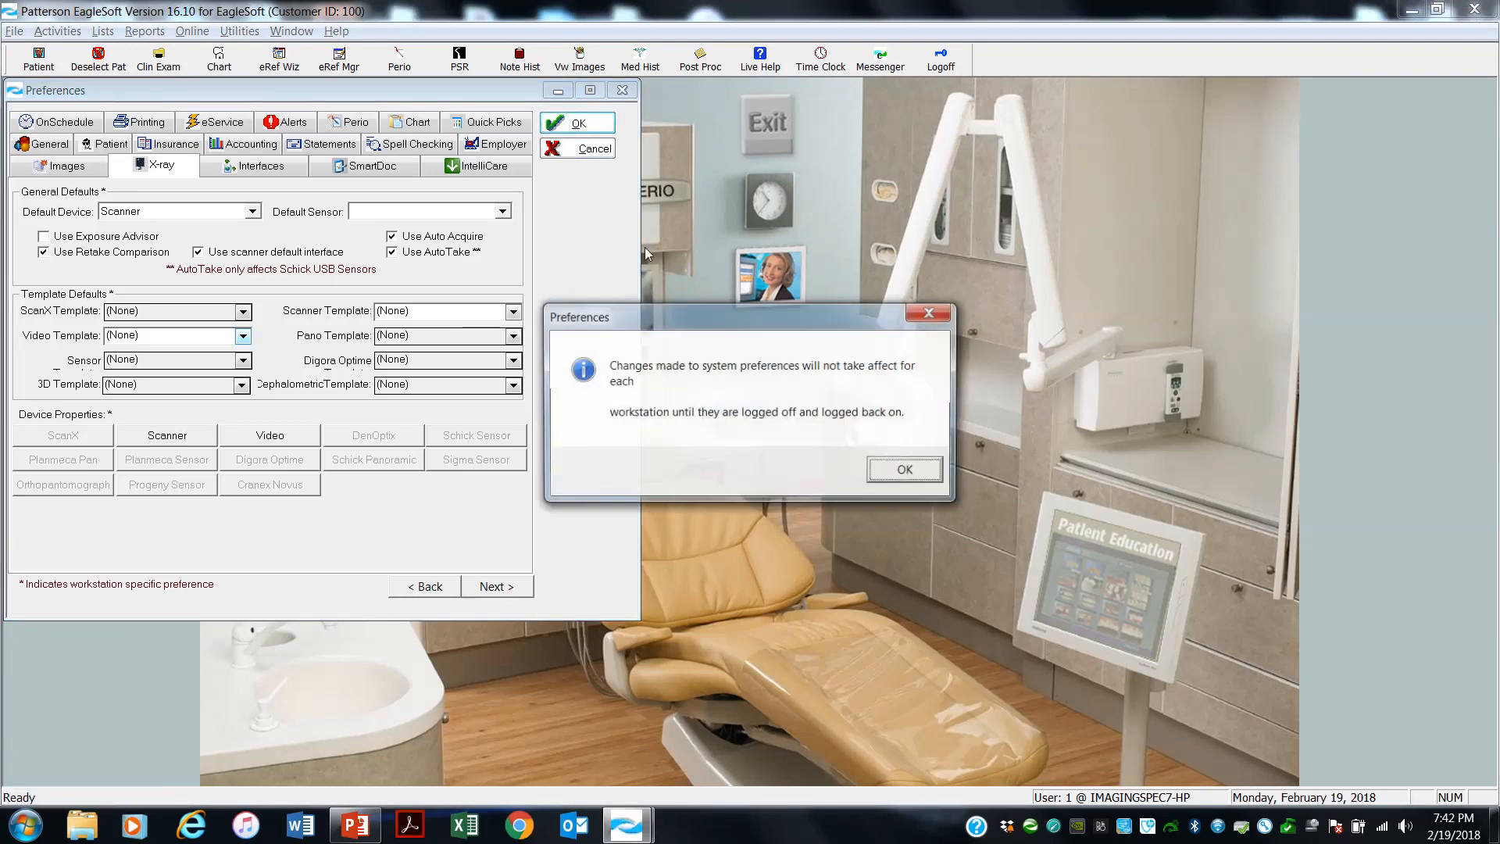
{"action": "left_click", "coordinate": [906, 471]}
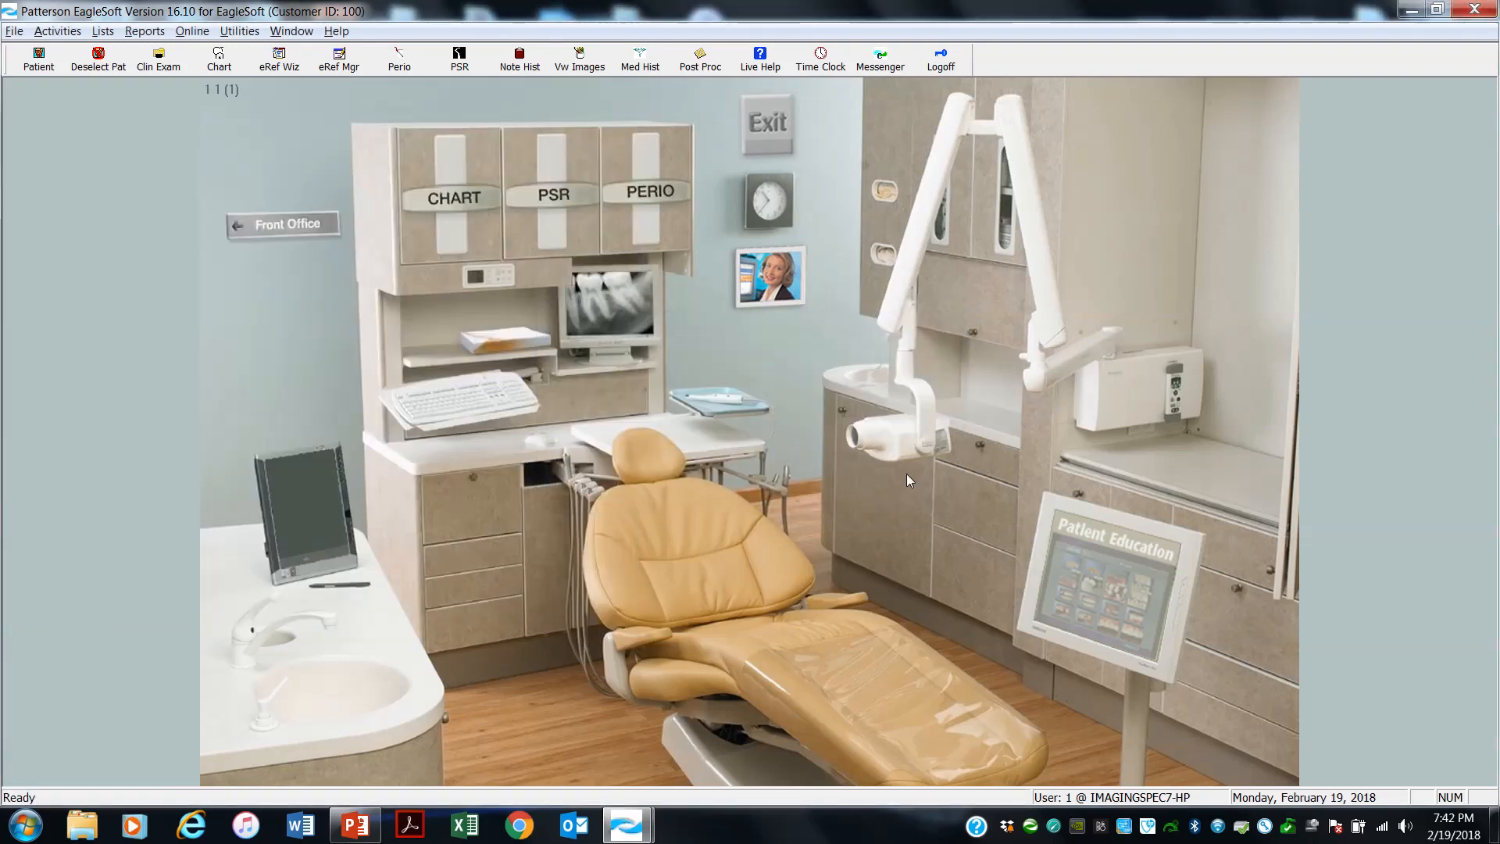
Select the listed test patient and open that patient's Advanced Imaging window
{"action": "left_click", "coordinate": [665, 531]}
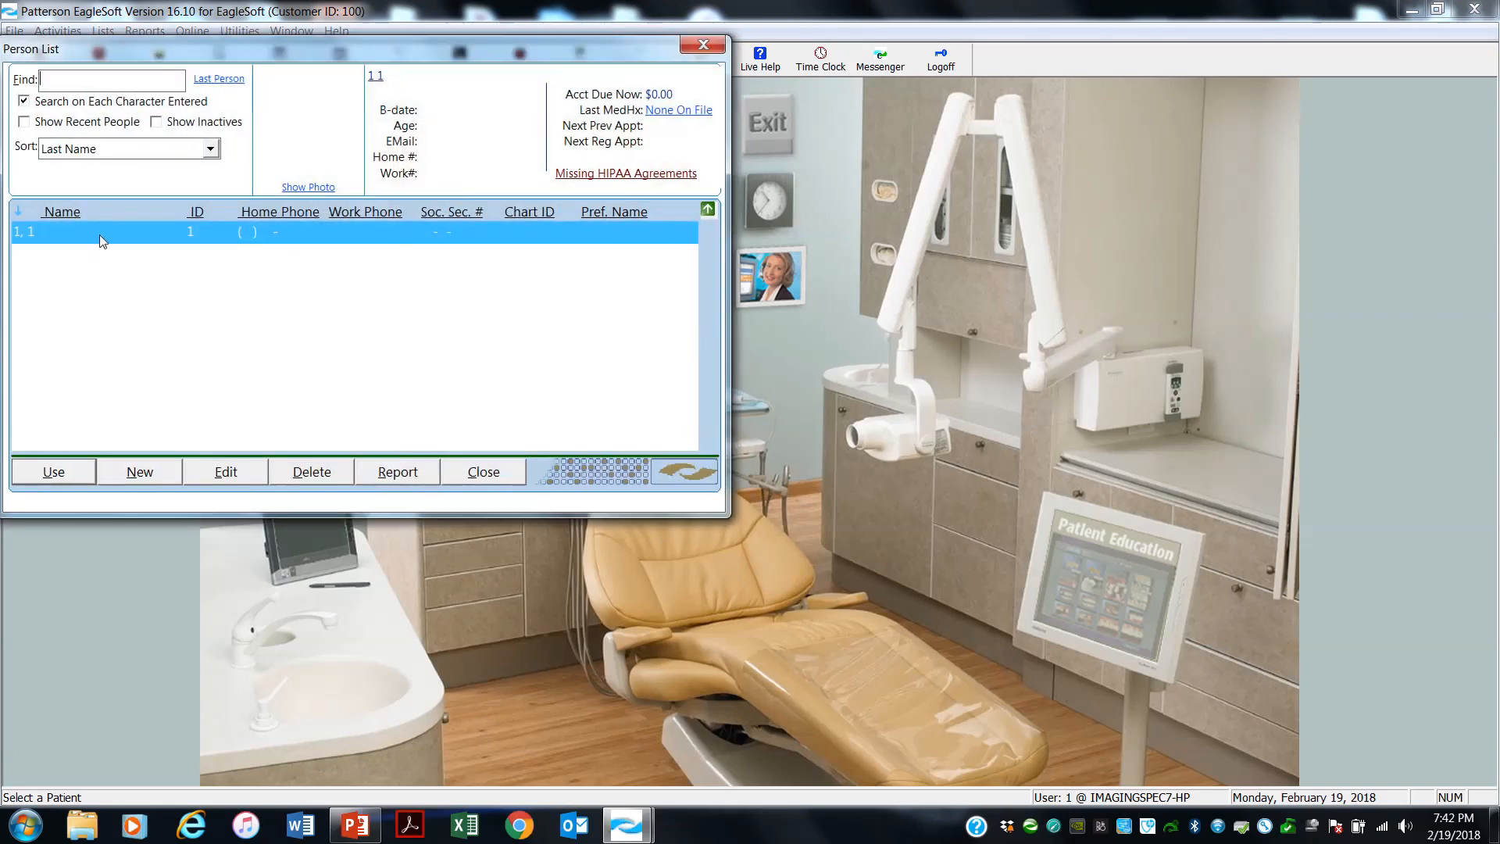
{"action": "double_click", "coordinate": [116, 231]}
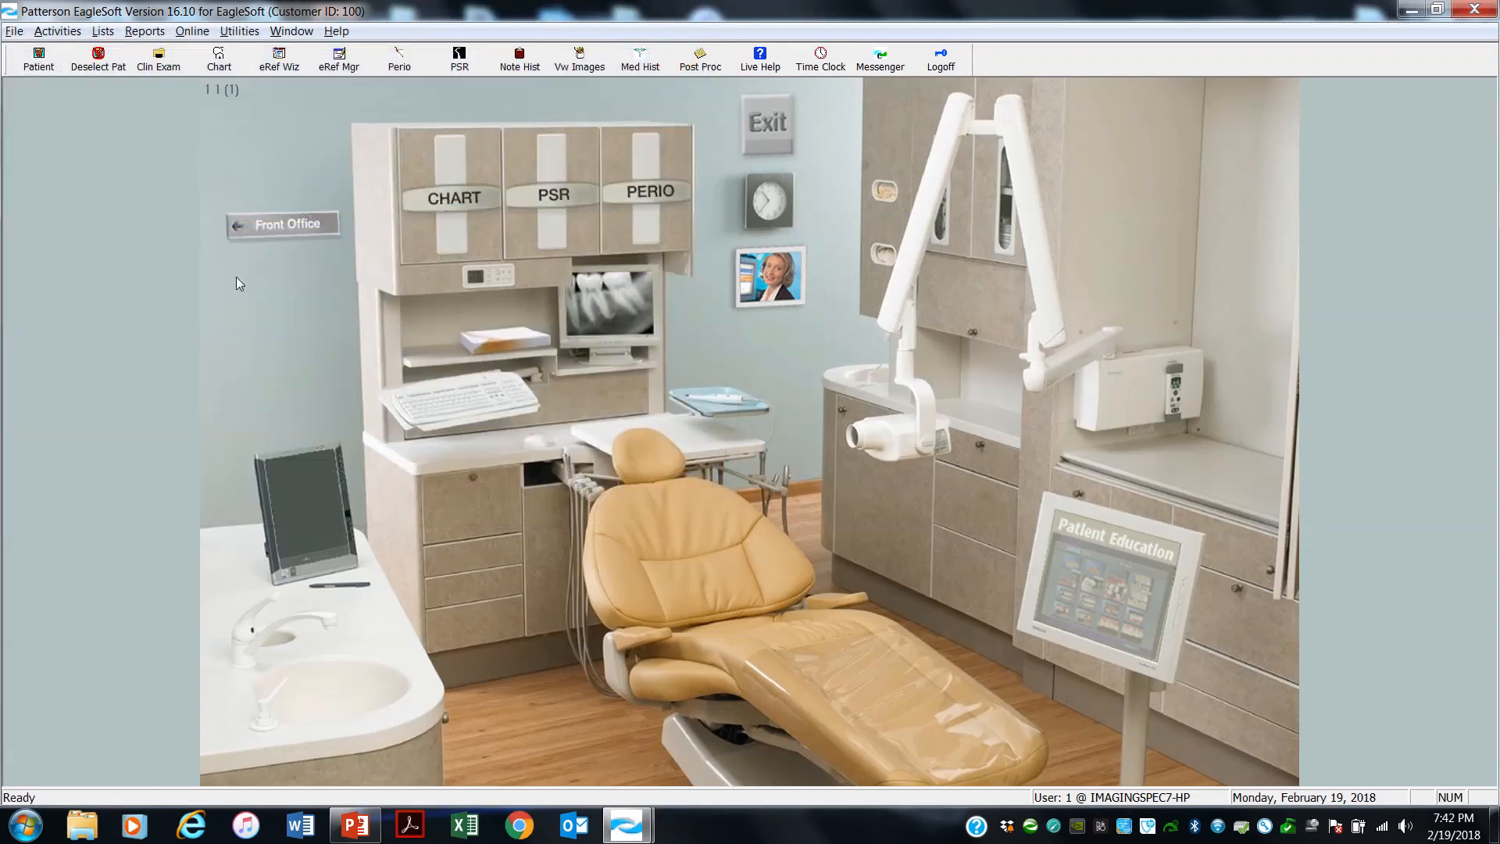
{"action": "left_click", "coordinate": [613, 301]}
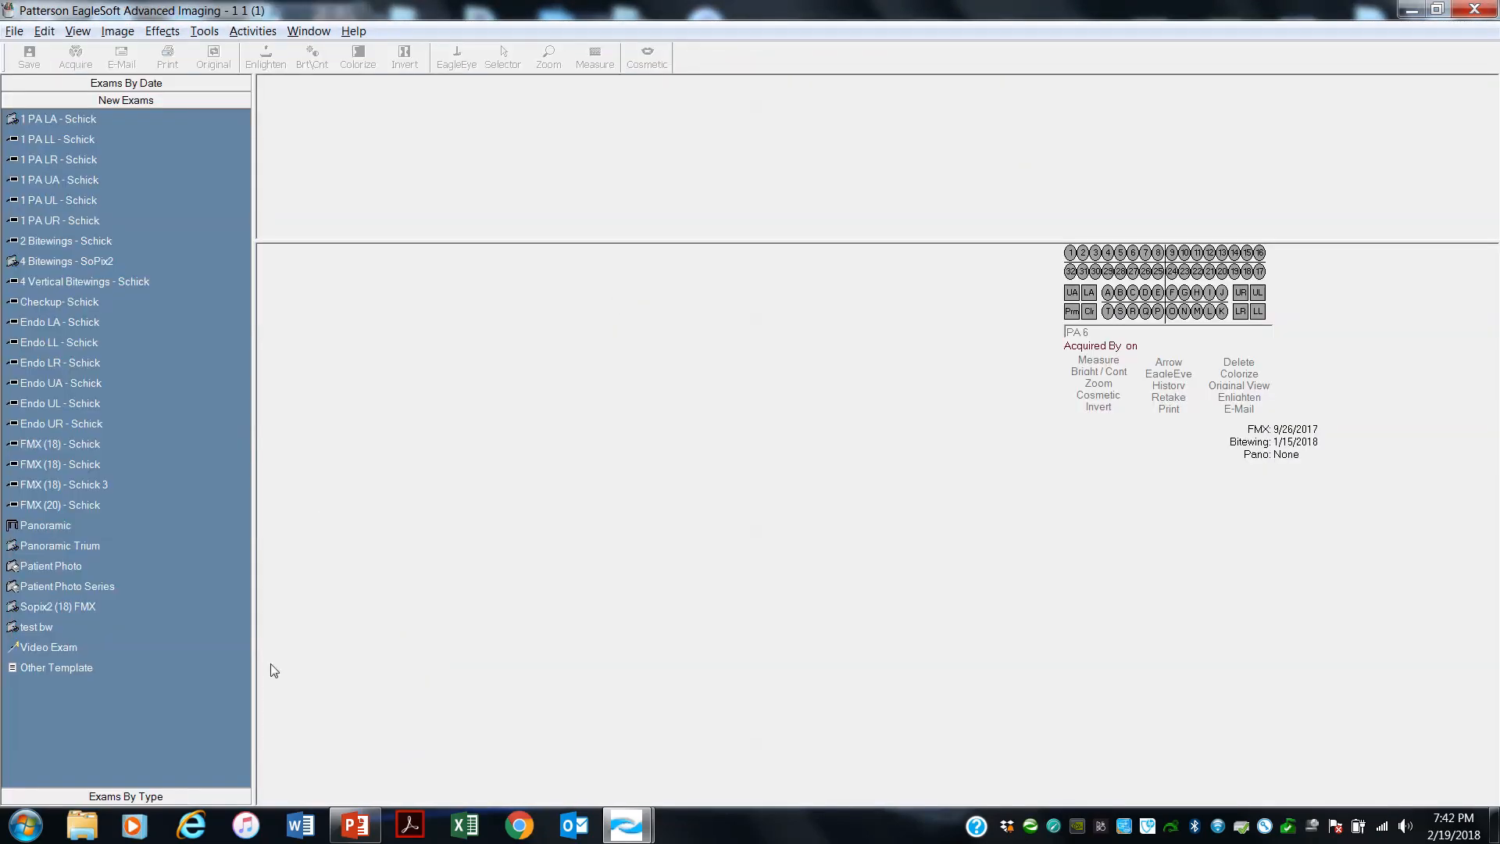
Open the first FMX (18) - Schick image template for editing from the other templates
{"action": "double_click", "coordinate": [53, 669]}
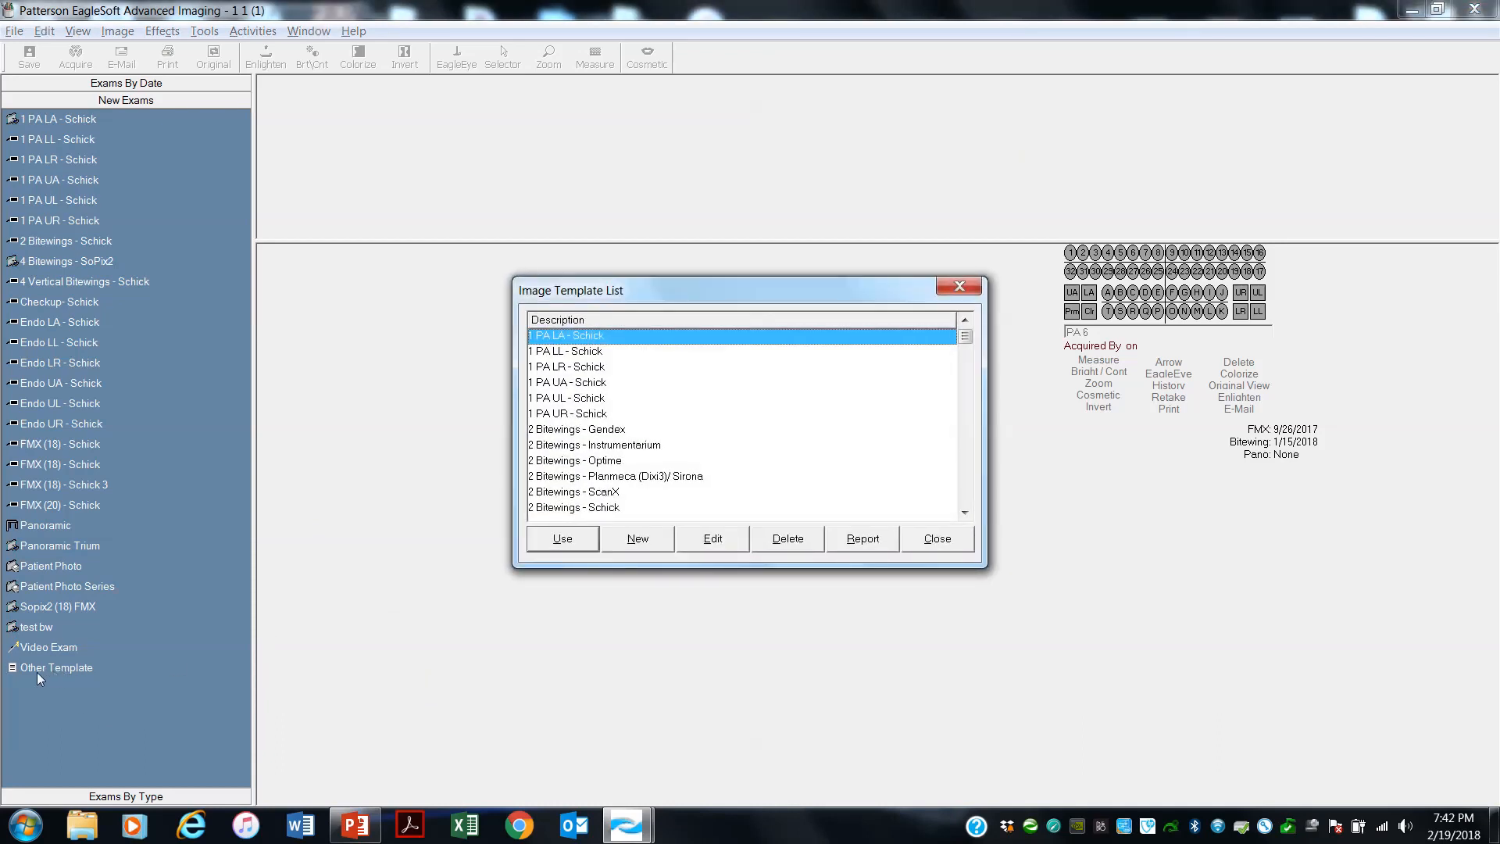
{"action": "left_click", "coordinate": [965, 514]}
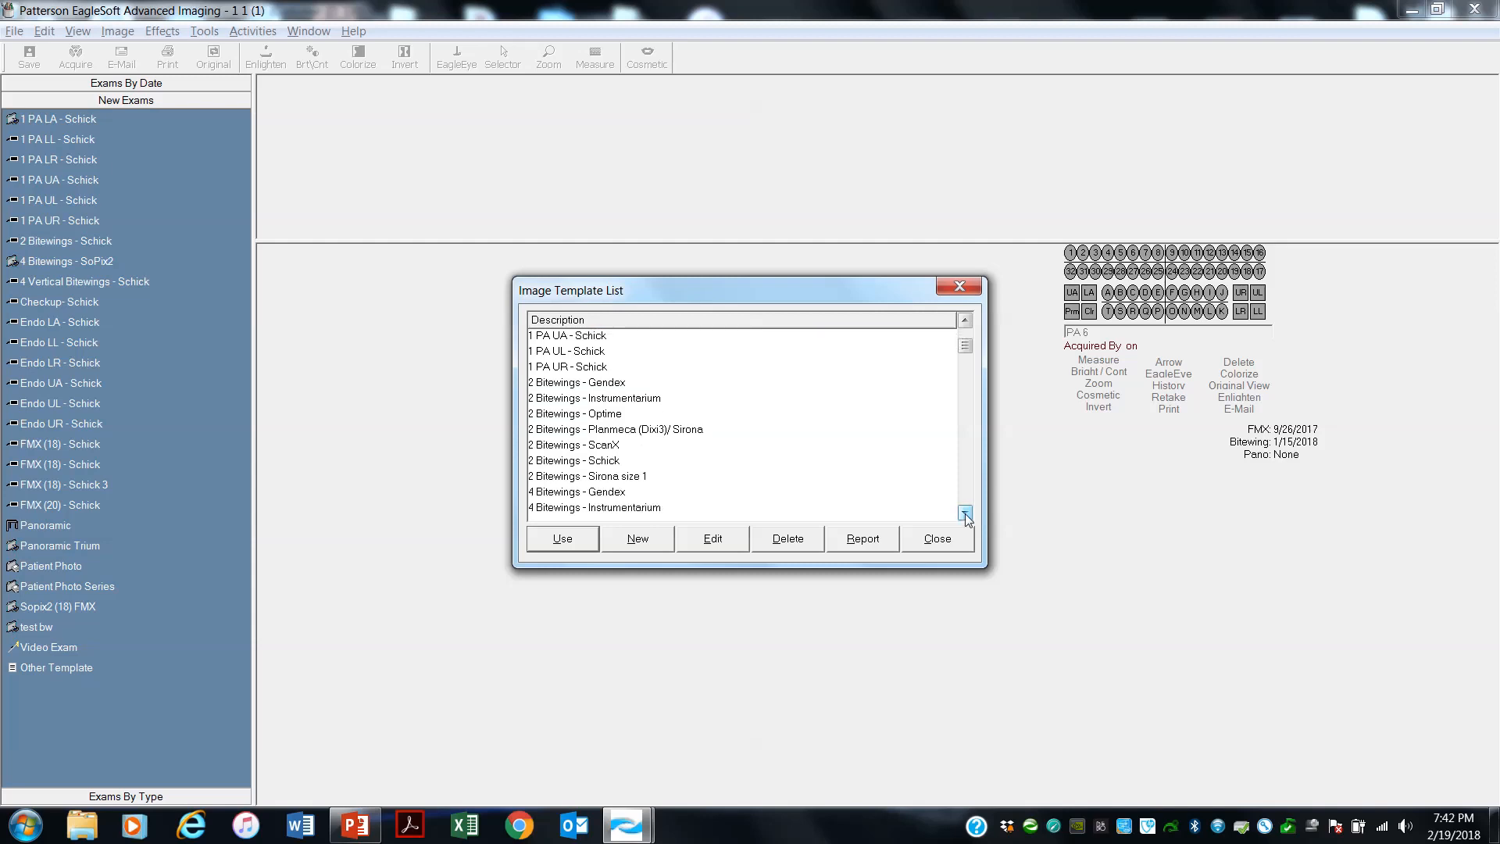
{"action": "left_click_drag", "start_coordinate": [965, 513], "coordinate": [964, 514]}
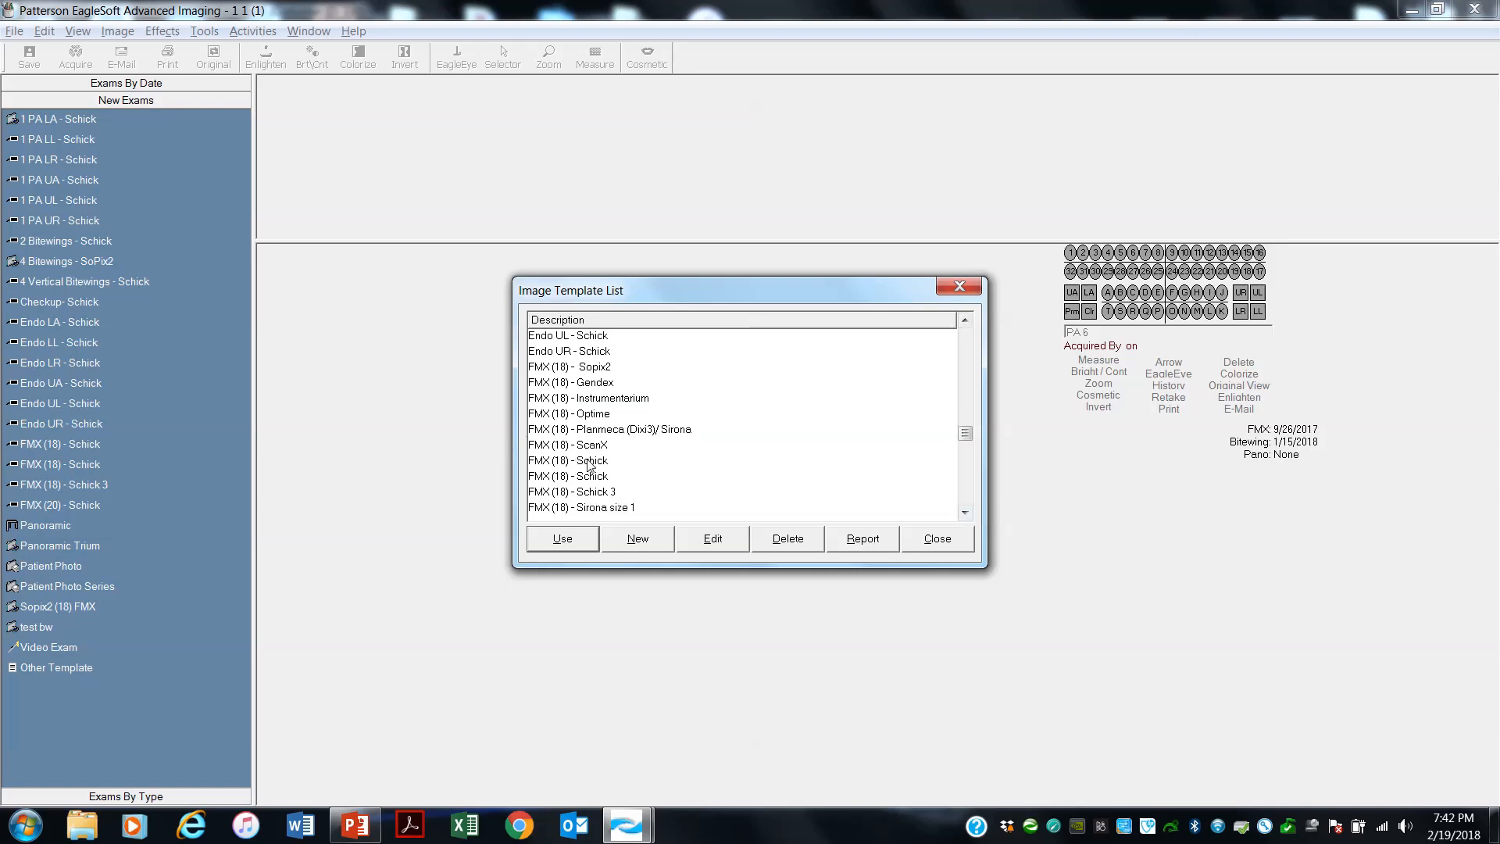
{"action": "left_click", "coordinate": [591, 462]}
{"action": "left_click", "coordinate": [743, 539]}
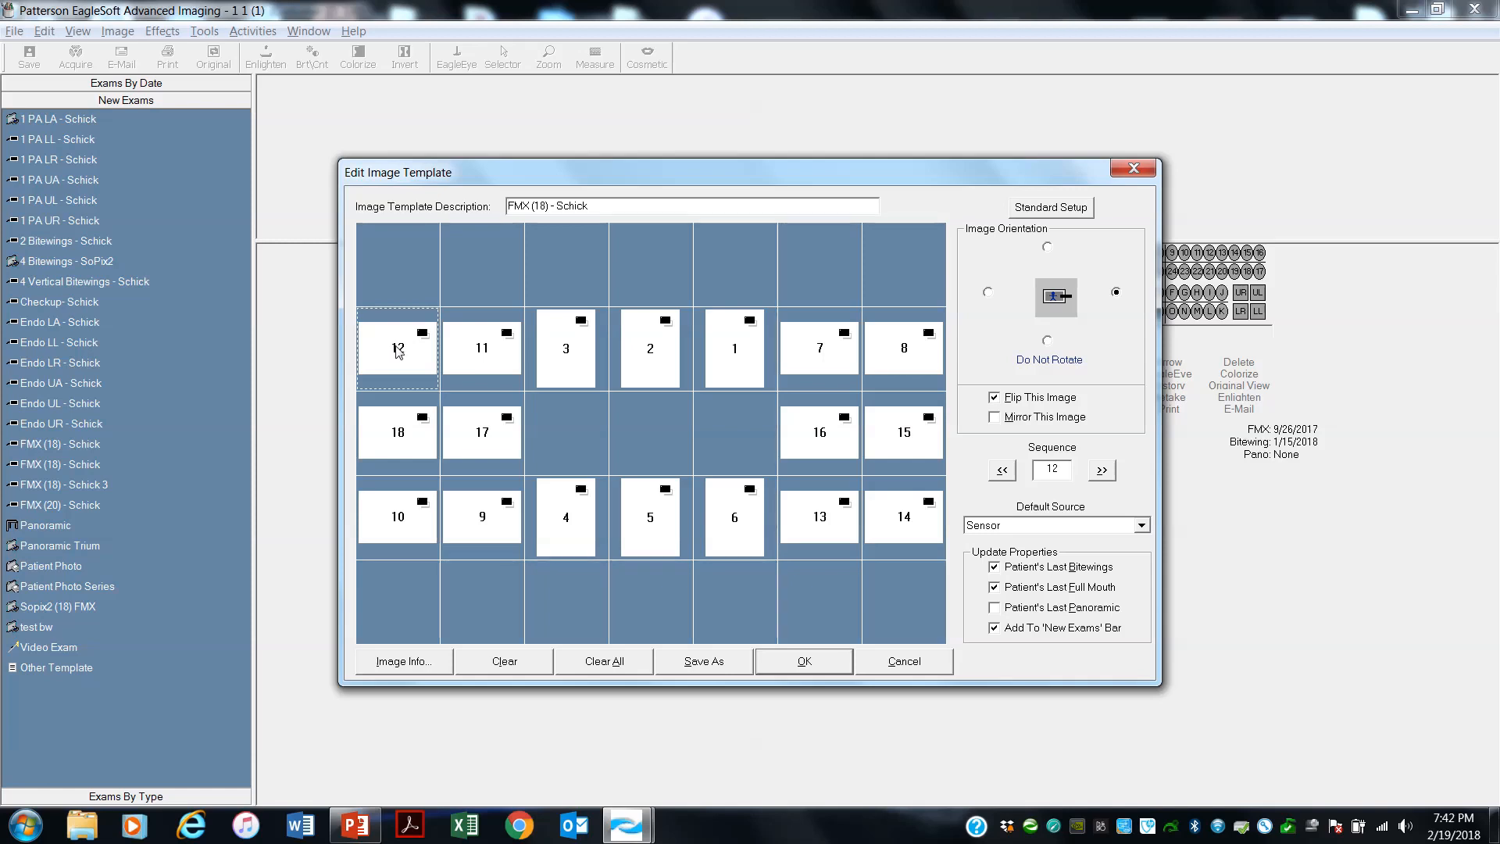
Move the first image in the template's upper row to sequence number 1
{"action": "left_click", "coordinate": [1003, 471]}
{"action": "left_click", "coordinate": [1003, 471]}
{"action": "left_click", "coordinate": [1003, 471]}
{"action": "left_click", "coordinate": [1003, 471]}
{"action": "left_click", "coordinate": [1003, 471]}
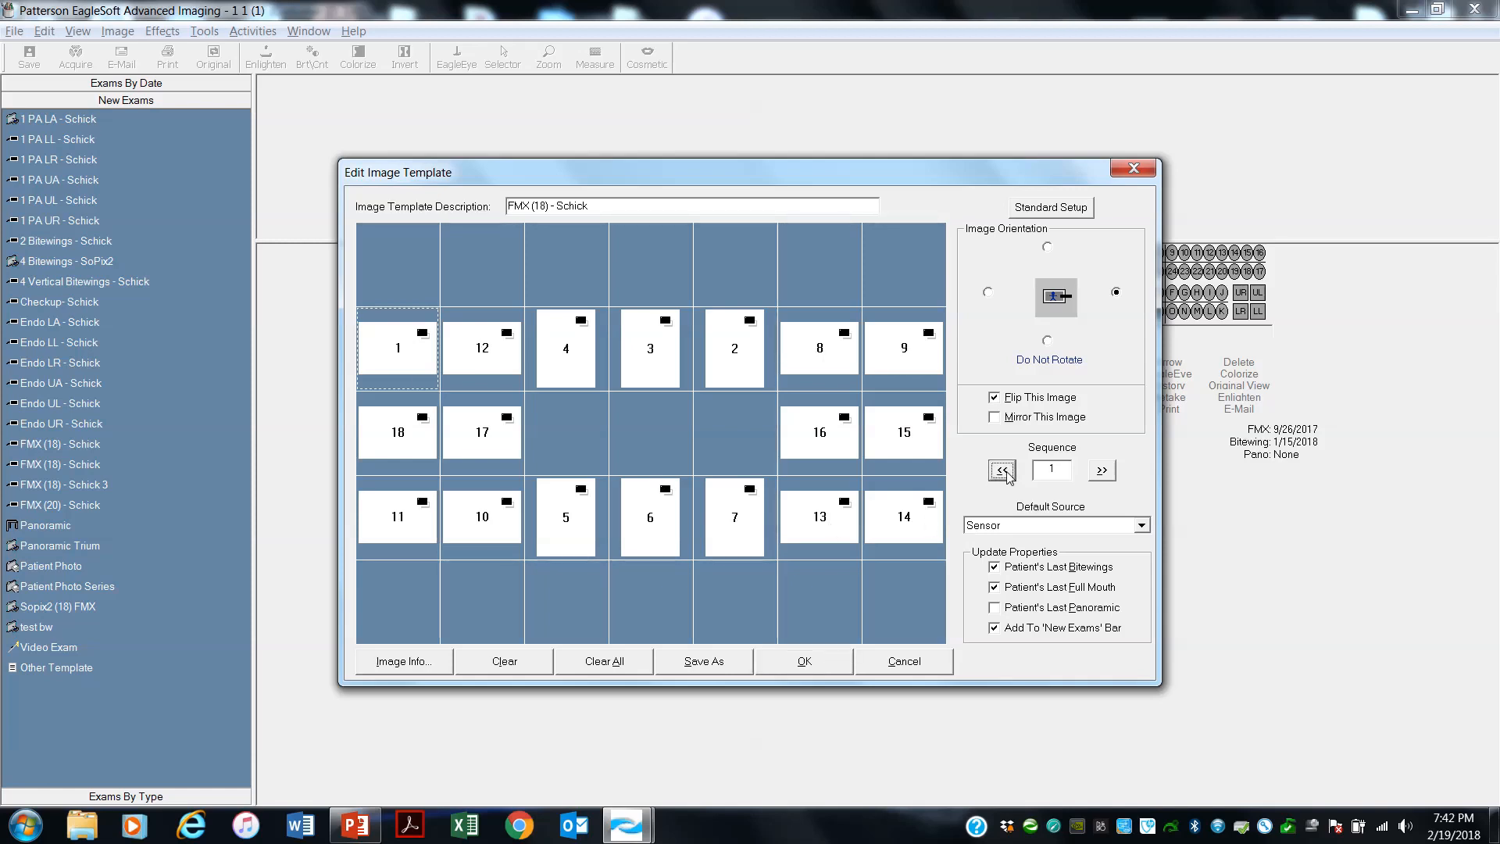
Move the second image in the template's upper row to sequence number 2
{"action": "left_click", "coordinate": [483, 351]}
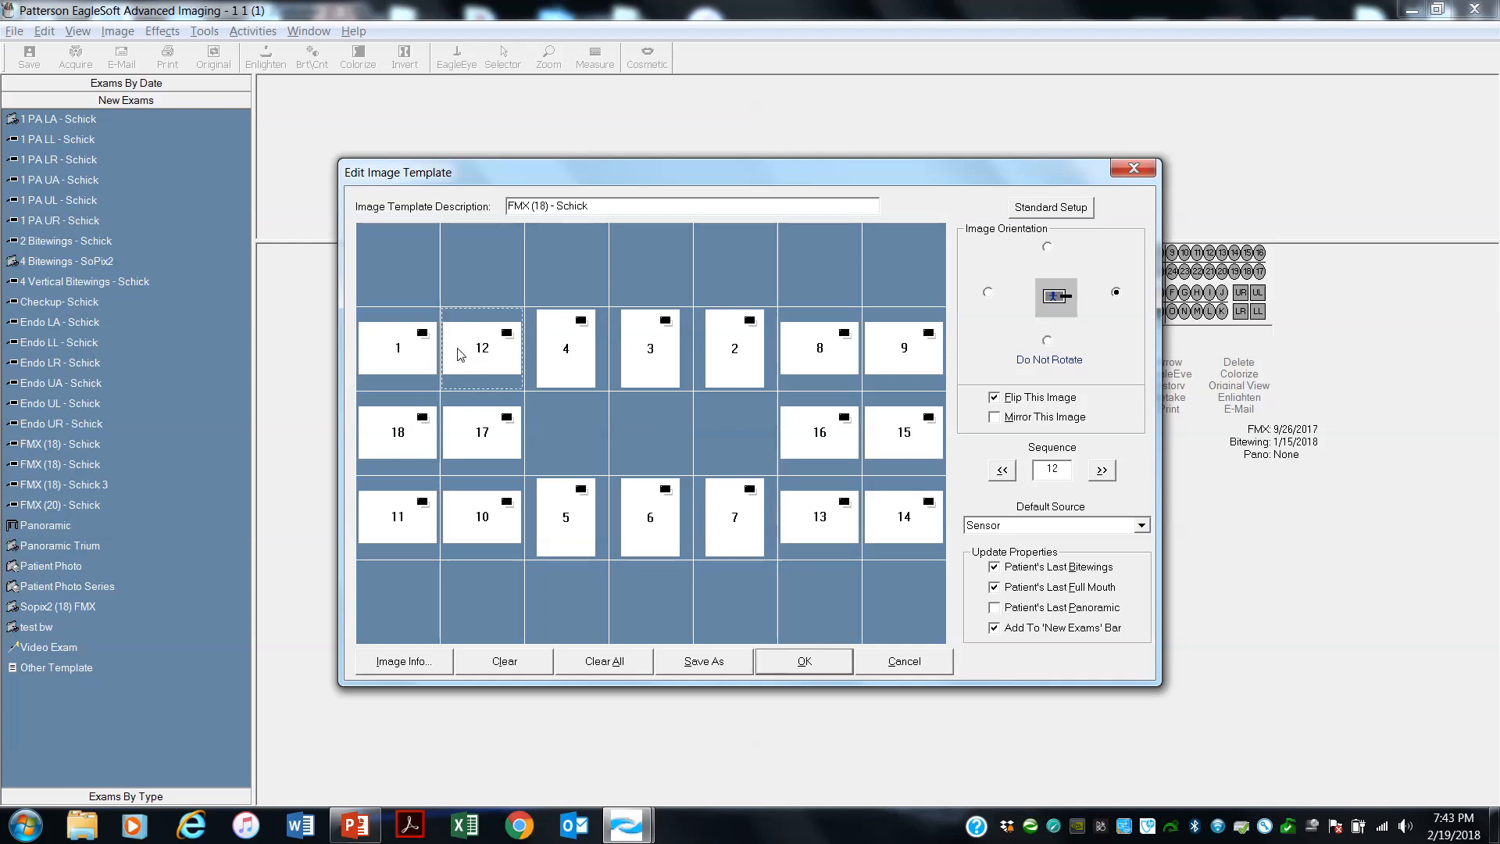
{"action": "left_click", "coordinate": [1003, 471]}
{"action": "left_click", "coordinate": [1003, 471]}
{"action": "left_click", "coordinate": [1003, 471]}
{"action": "left_click", "coordinate": [1002, 470]}
{"action": "left_click", "coordinate": [1002, 470]}
{"action": "left_click", "coordinate": [1002, 470]}
{"action": "left_click", "coordinate": [1002, 470]}
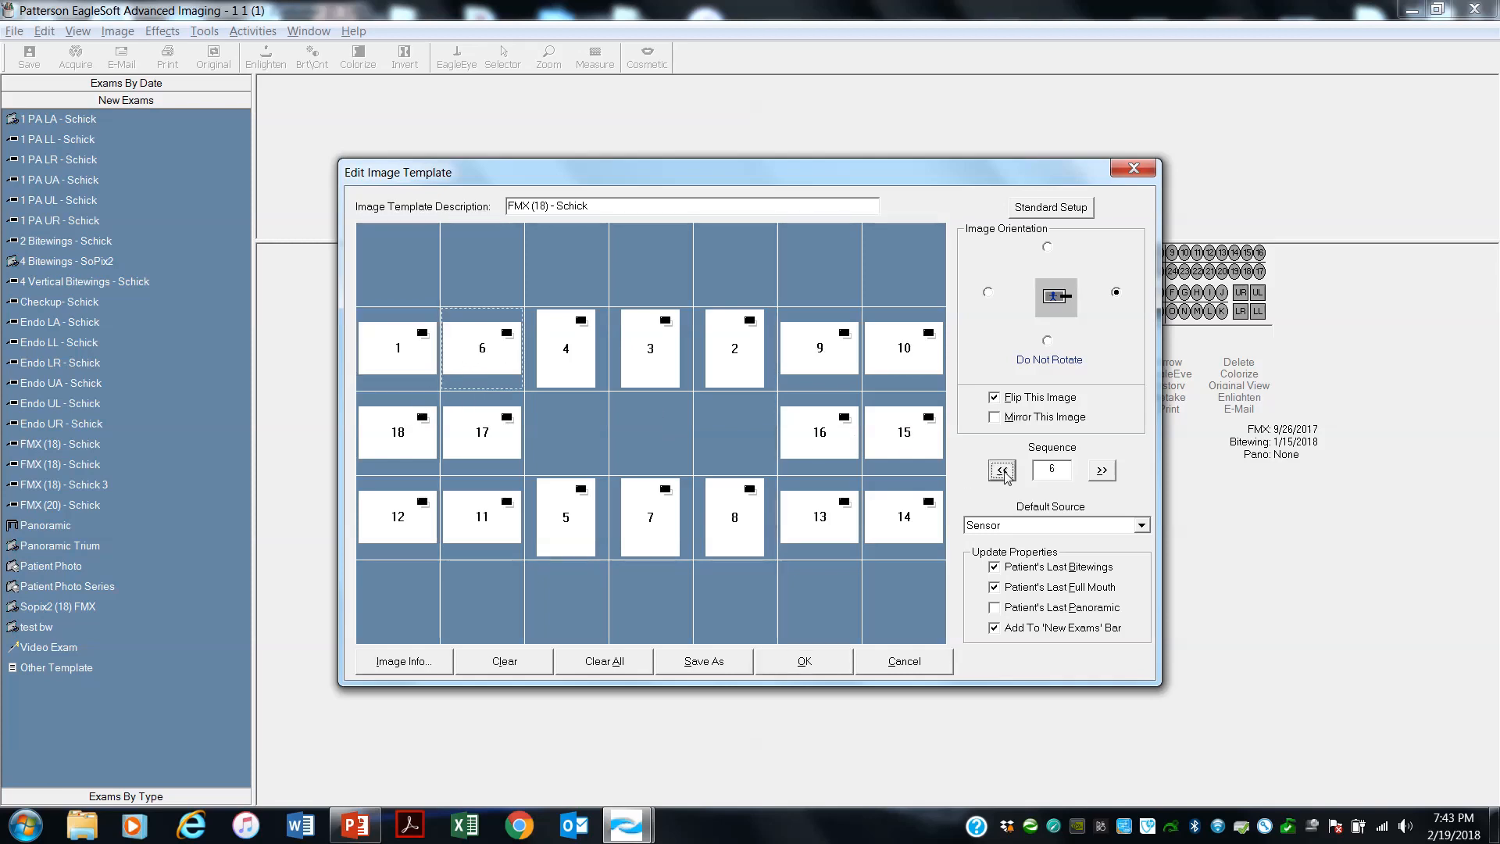
{"action": "left_click", "coordinate": [1002, 470]}
{"action": "left_click", "coordinate": [1003, 470]}
{"action": "left_click", "coordinate": [1003, 470]}
Move the second-to-last image in the template's lower row to sequence number 3
{"action": "left_click", "coordinate": [855, 520]}
{"action": "left_click", "coordinate": [1003, 471]}
{"action": "left_click", "coordinate": [1002, 471]}
{"action": "left_click", "coordinate": [1002, 471]}
{"action": "left_click", "coordinate": [1002, 471]}
{"action": "left_click", "coordinate": [1002, 471]}
{"action": "left_click", "coordinate": [1003, 471]}
{"action": "left_click", "coordinate": [1002, 471]}
{"action": "left_click", "coordinate": [1002, 471]}
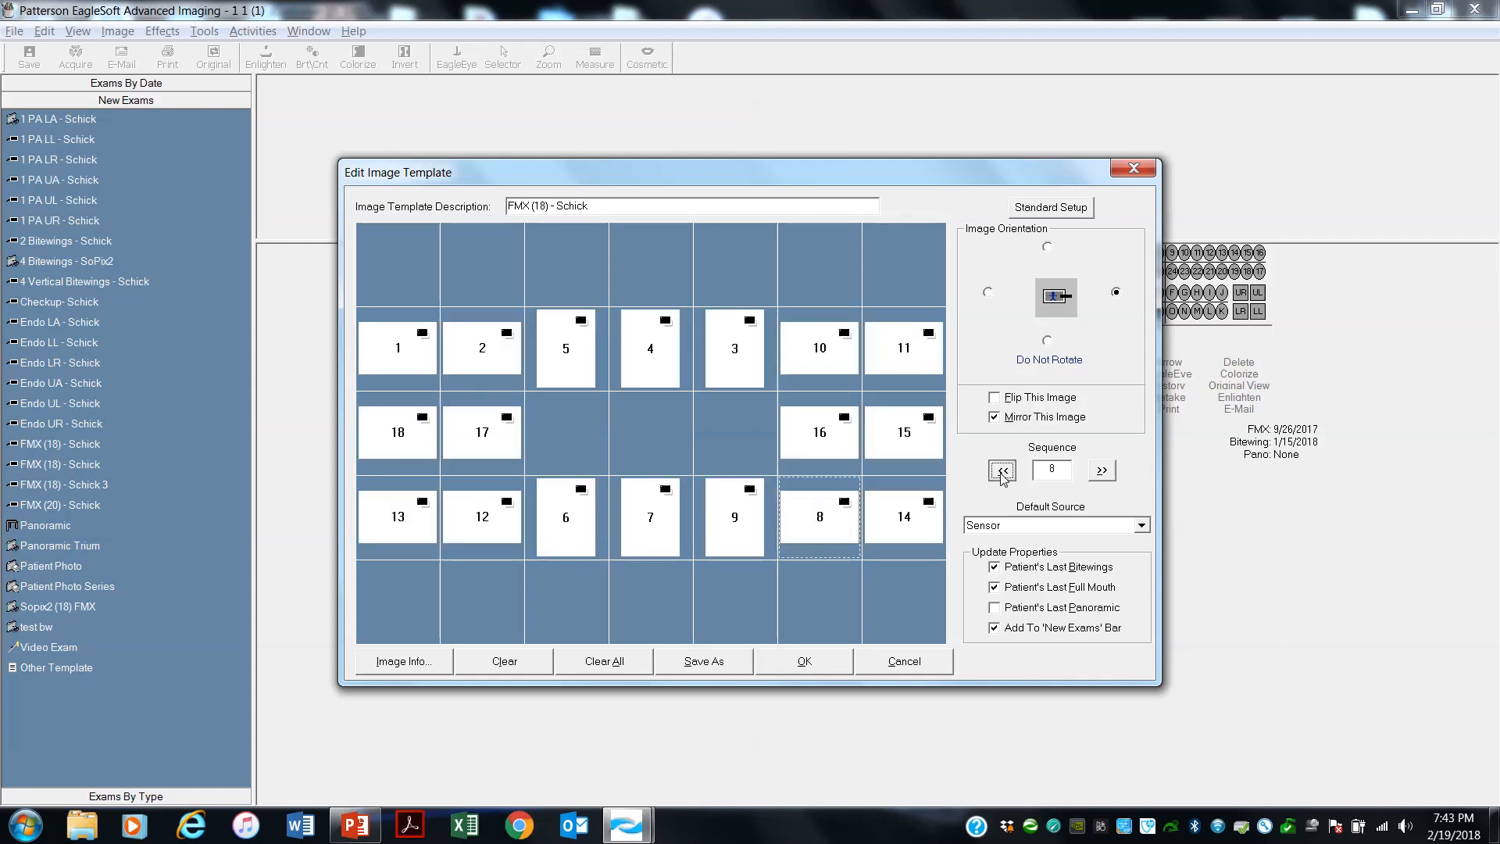
{"action": "left_click", "coordinate": [1003, 471]}
{"action": "left_click", "coordinate": [1003, 471]}
Move the last image in the template's lower row to sequence number 4
{"action": "left_click", "coordinate": [922, 510]}
{"action": "left_click", "coordinate": [1002, 471]}
{"action": "double_click", "coordinate": [1002, 471]}
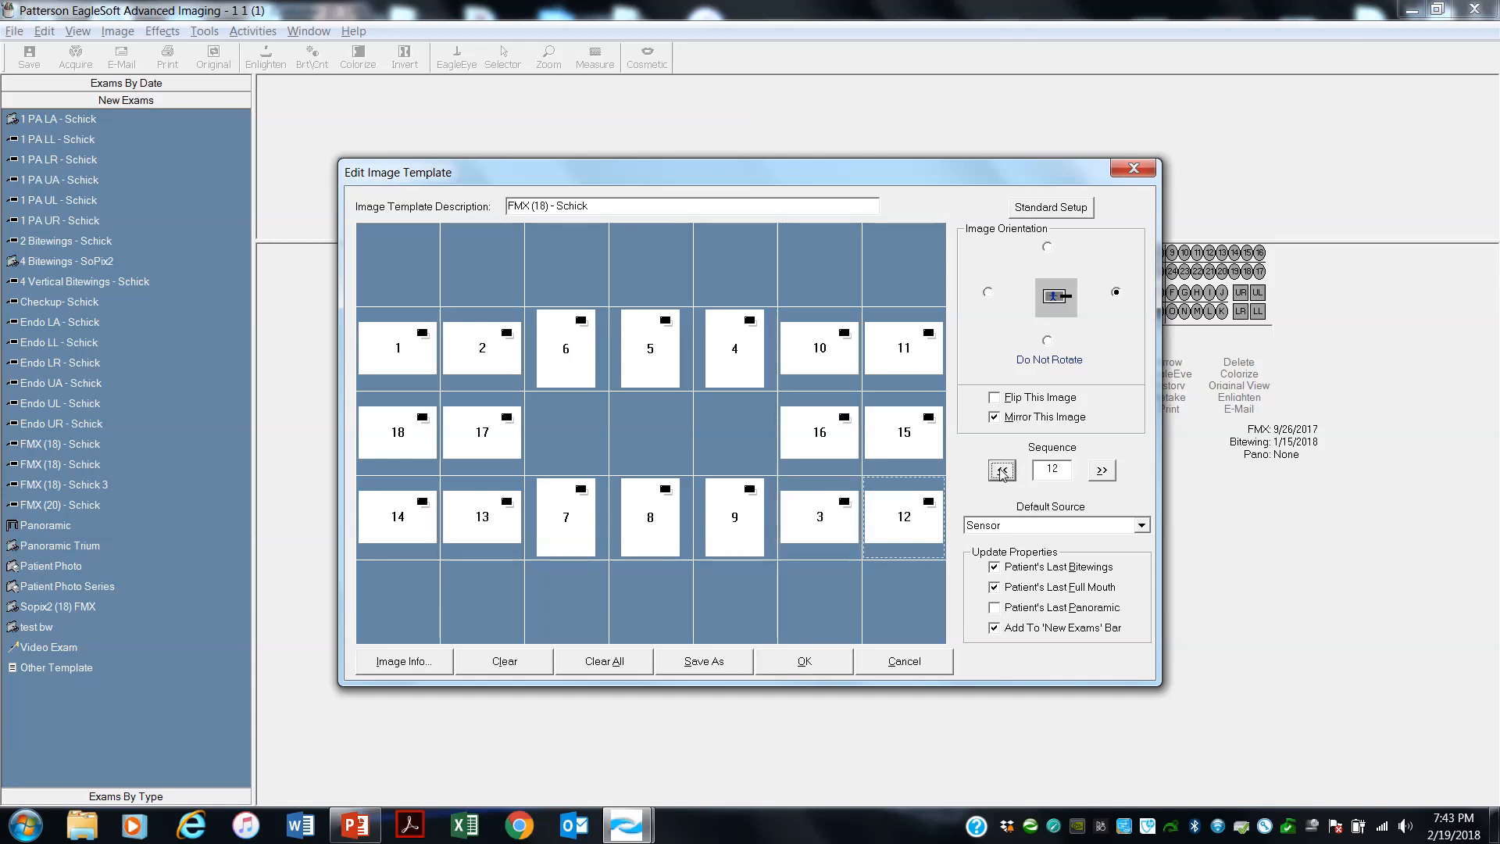
{"action": "left_click", "coordinate": [1002, 471]}
{"action": "left_click", "coordinate": [1002, 471]}
{"action": "double_click", "coordinate": [1002, 471]}
{"action": "double_click", "coordinate": [1002, 471]}
{"action": "left_click", "coordinate": [1002, 471]}
Turn off image flipping for template images 1, 2, 18 and 17
{"action": "left_click", "coordinate": [384, 354]}
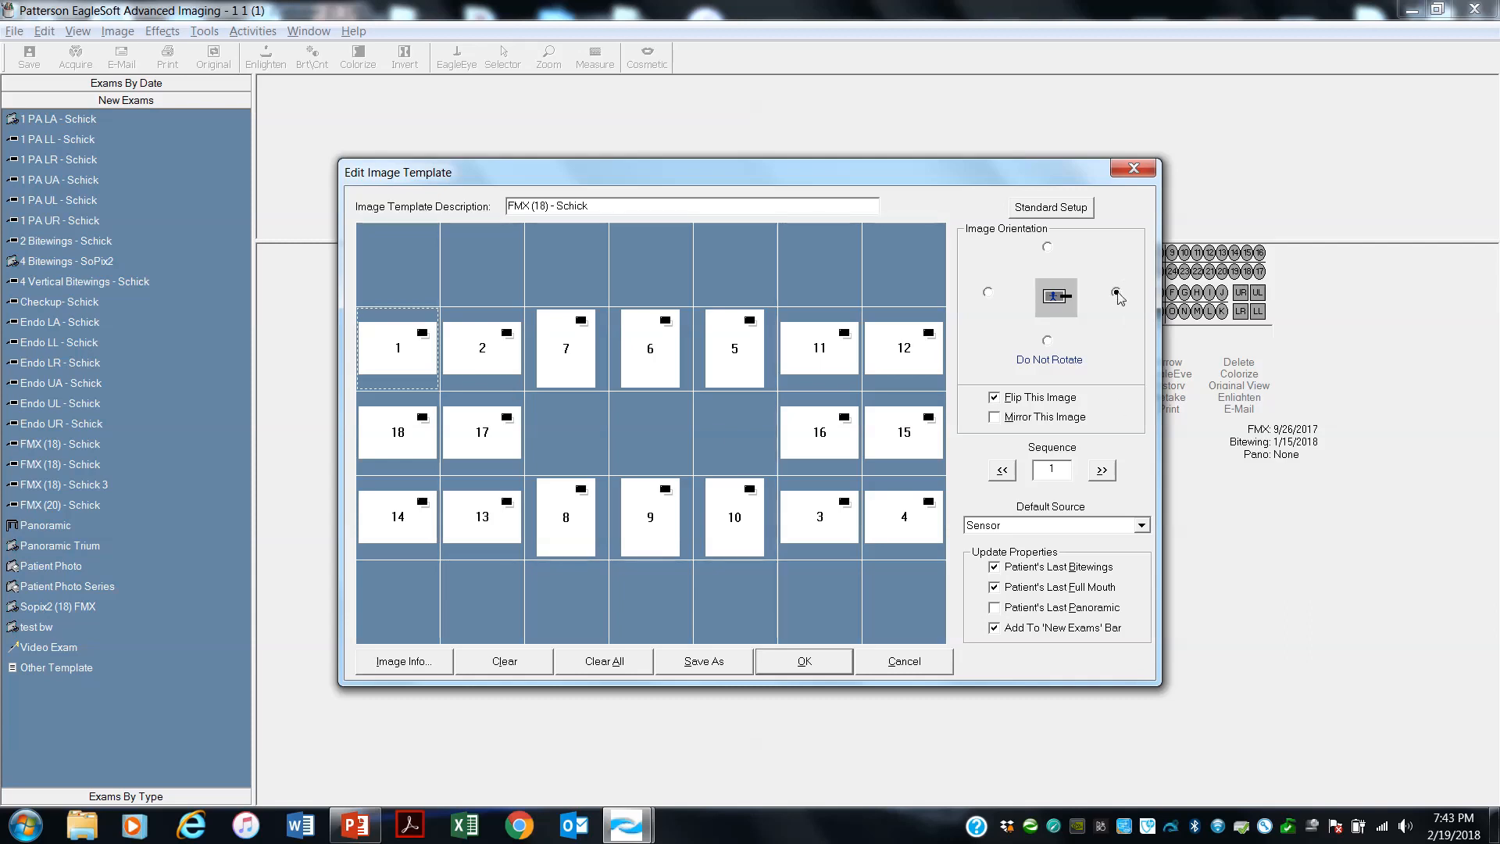
{"action": "left_click", "coordinate": [992, 397]}
{"action": "left_click", "coordinate": [497, 346]}
{"action": "left_click", "coordinate": [995, 399]}
{"action": "left_click", "coordinate": [402, 455]}
{"action": "left_click", "coordinate": [995, 397]}
{"action": "left_click", "coordinate": [513, 440]}
{"action": "key", "text": "alt+f"}
Turn off image flipping for template images 14 and 13 in the lower row
{"action": "left_click", "coordinate": [412, 519]}
{"action": "left_click", "coordinate": [994, 396]}
{"action": "left_click", "coordinate": [509, 503]}
{"action": "left_click", "coordinate": [1002, 399]}
Set template images 11 and 12 to rotate 180 degrees and turn off their mirroring
{"action": "left_click", "coordinate": [841, 360]}
{"action": "left_click", "coordinate": [988, 294]}
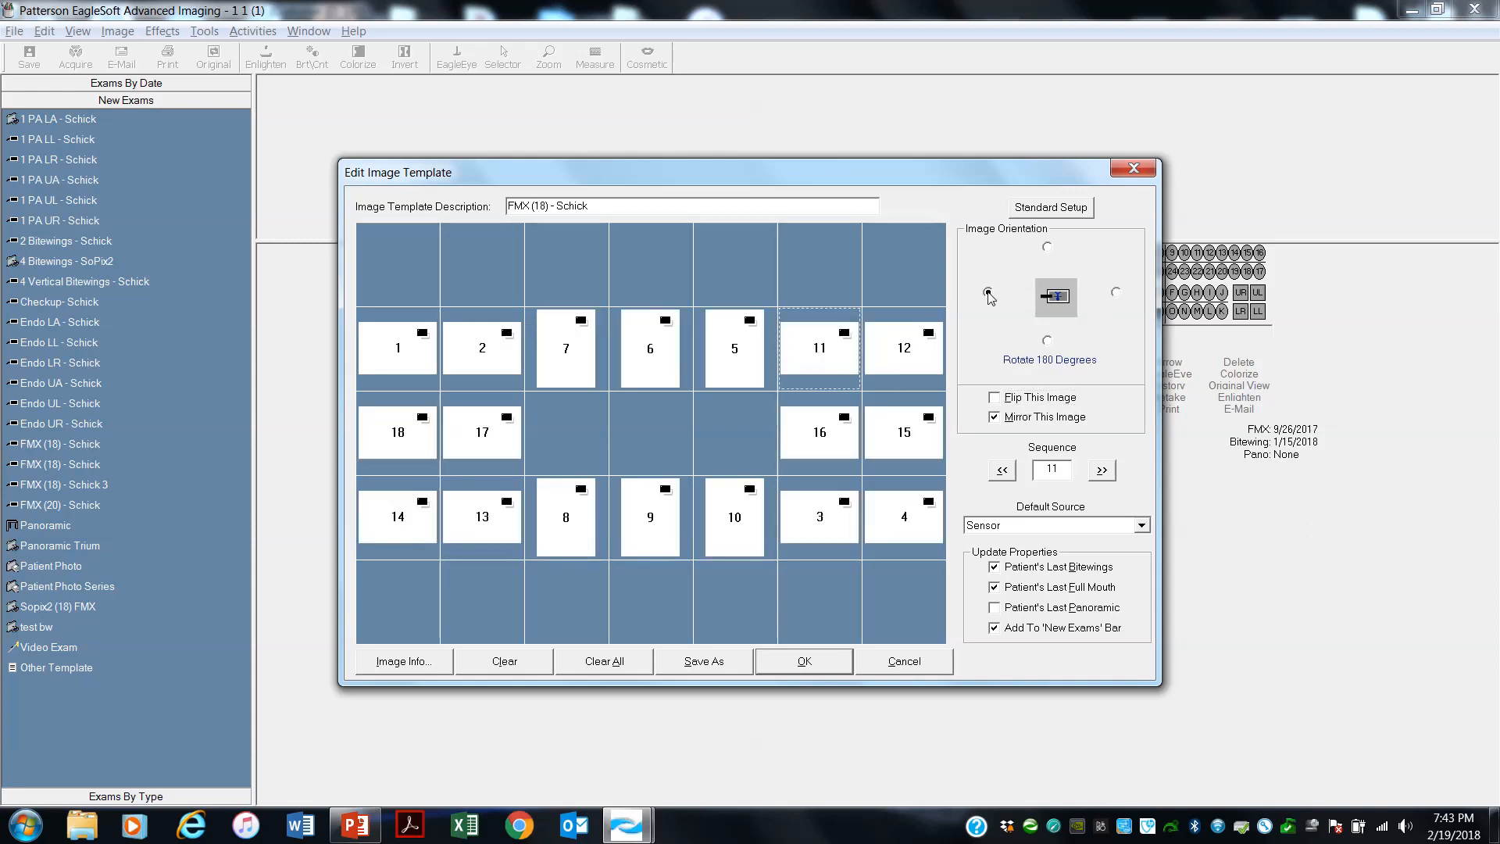
{"action": "left_click", "coordinate": [995, 417]}
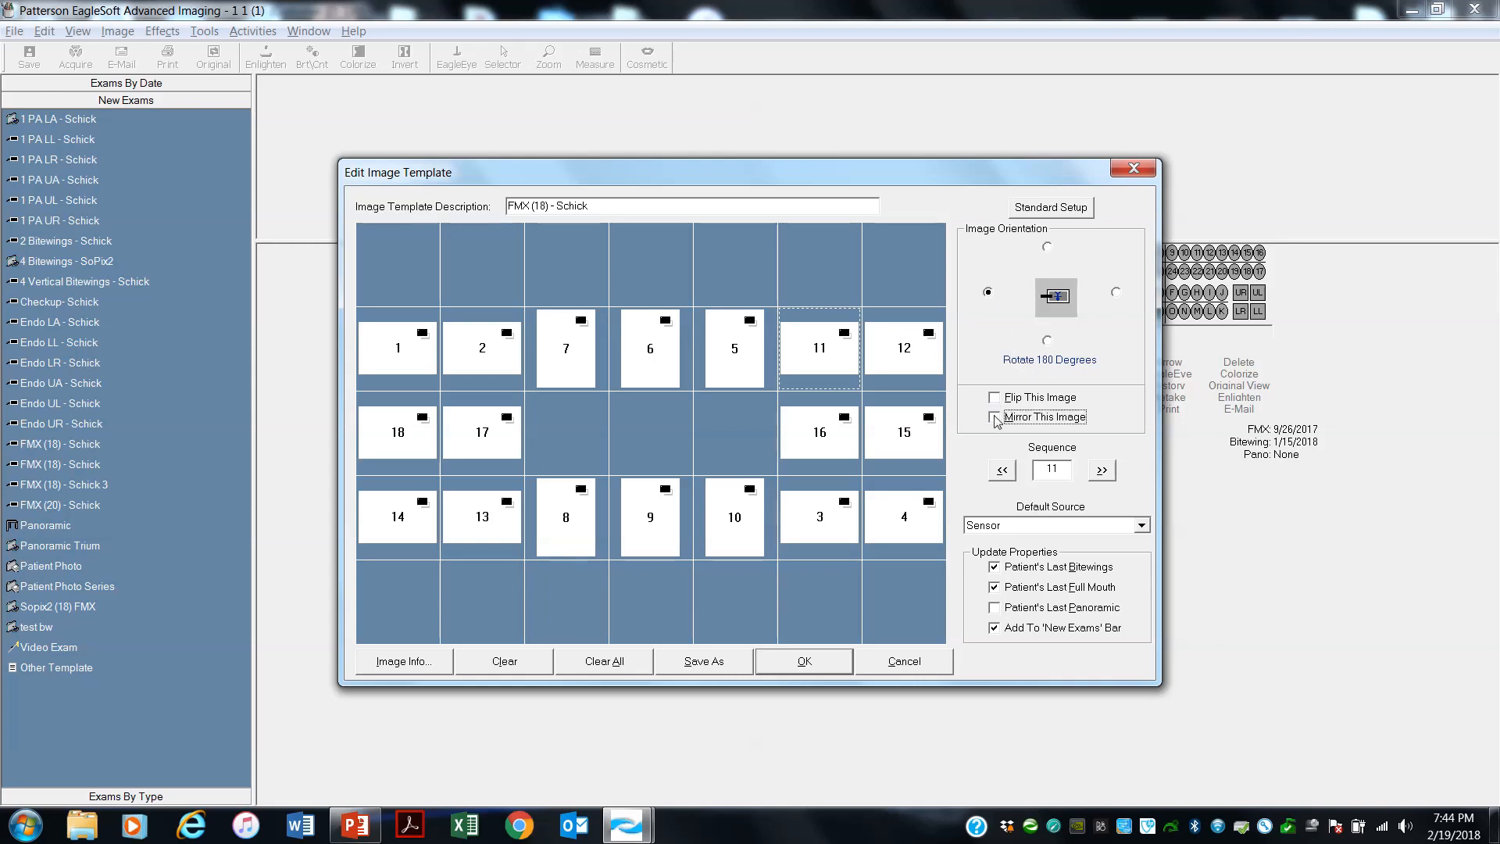
{"action": "left_click", "coordinate": [918, 353]}
{"action": "left_click", "coordinate": [989, 293]}
{"action": "left_click", "coordinate": [995, 417]}
Set template images 16 and 15 to rotate 180 degrees and turn off their mirroring
{"action": "left_click", "coordinate": [834, 443]}
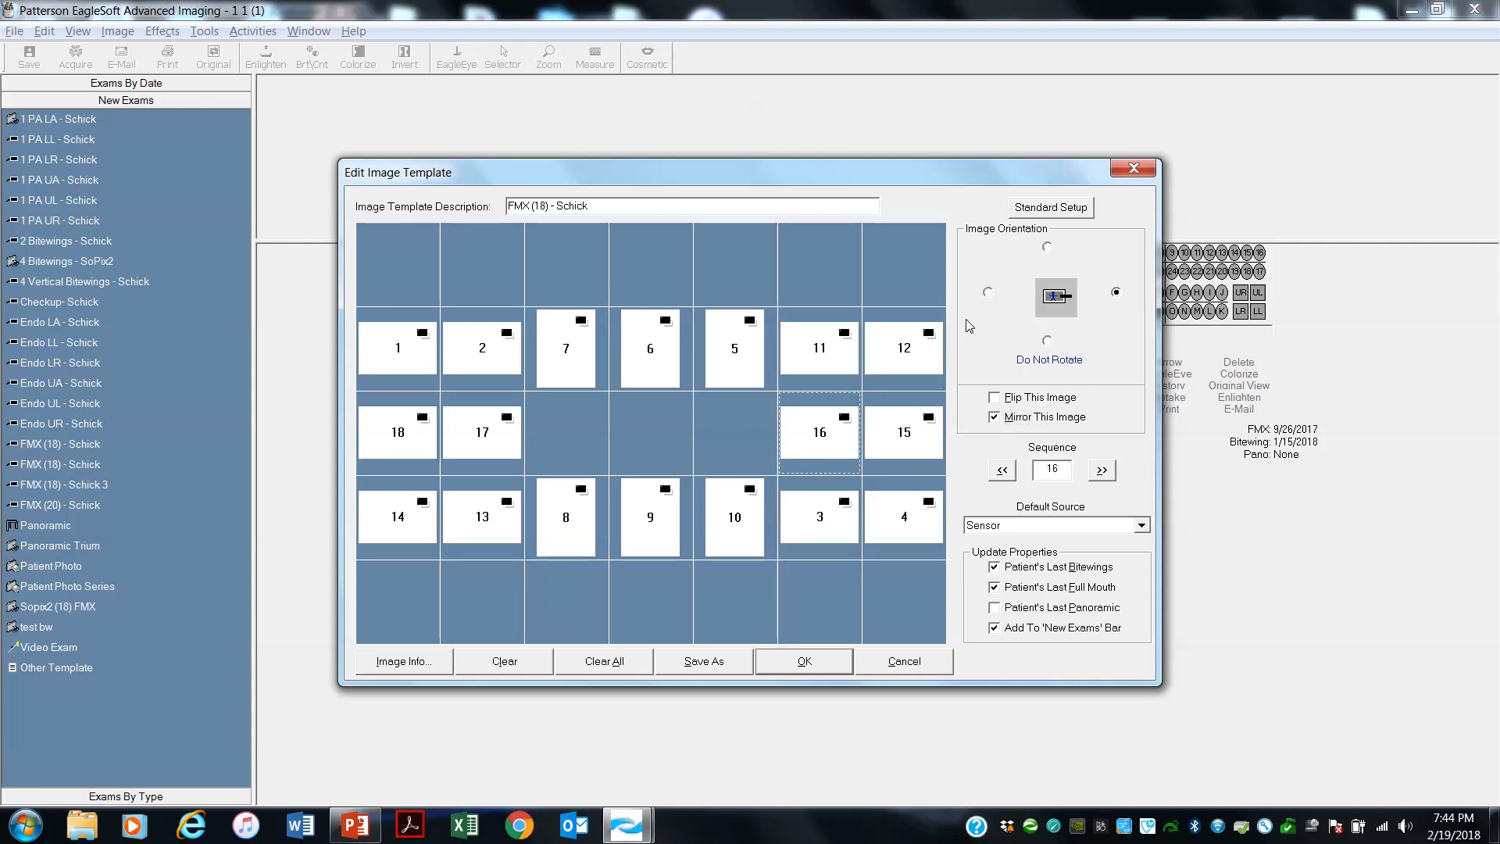
{"action": "left_click", "coordinate": [988, 292]}
{"action": "left_click", "coordinate": [994, 417]}
{"action": "left_click", "coordinate": [914, 435]}
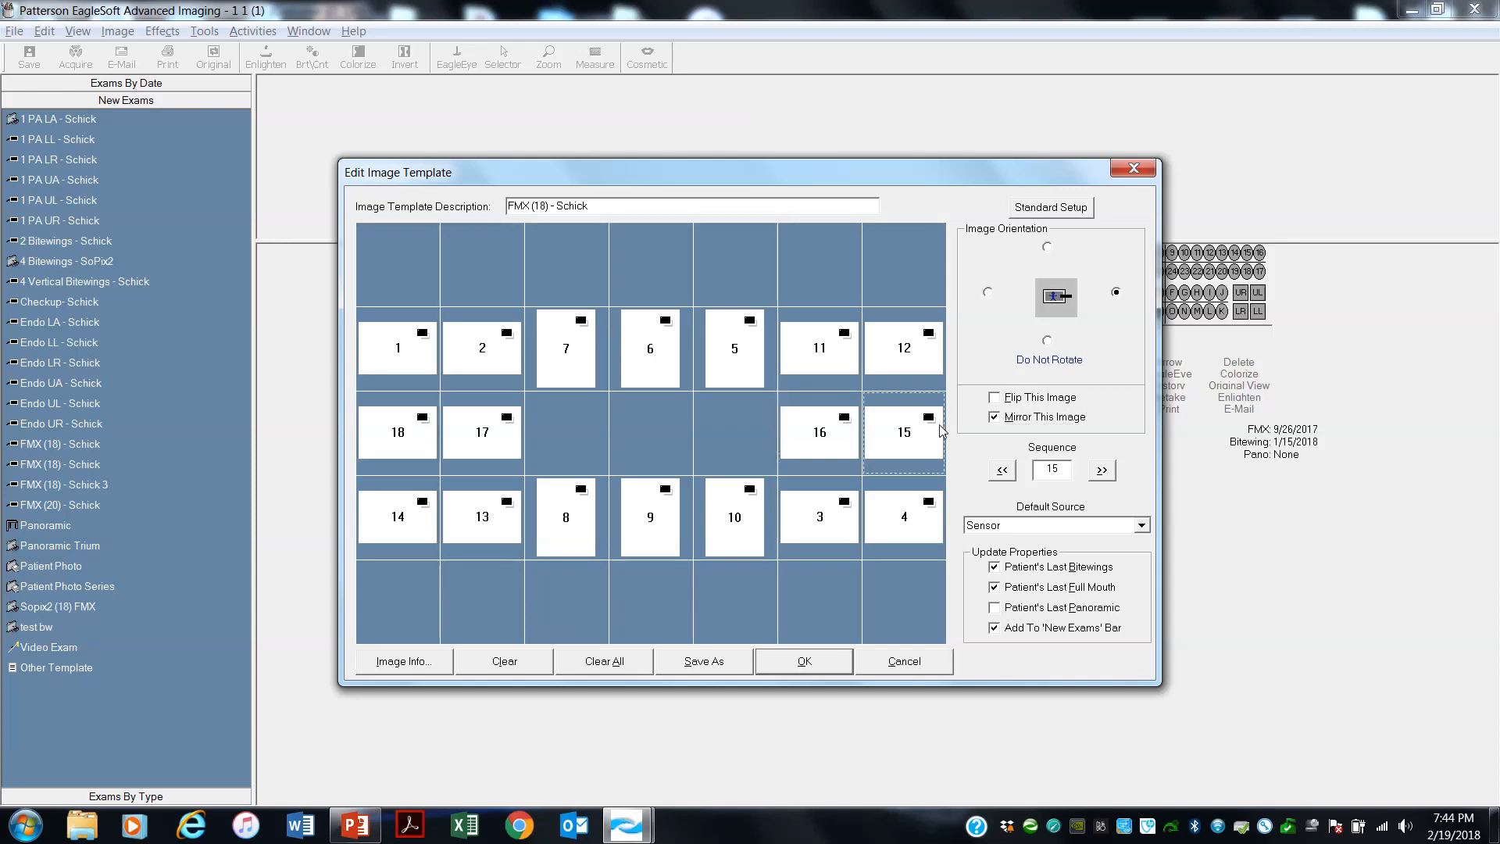
{"action": "left_click", "coordinate": [989, 292]}
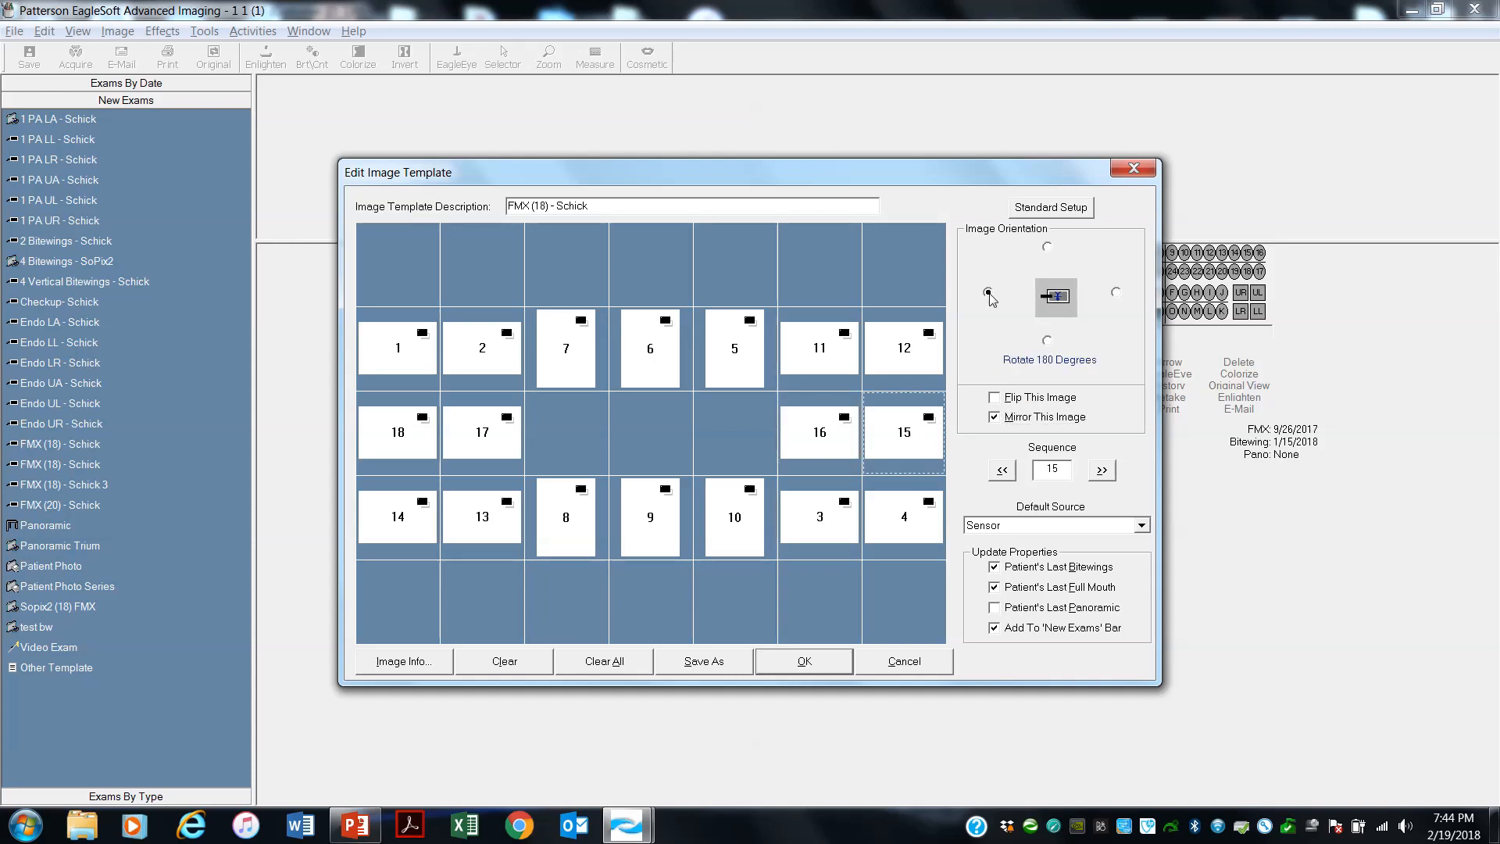
{"action": "left_click", "coordinate": [994, 417]}
Set template images 3 and 4 to rotate 180 degrees and turn off their mirroring
{"action": "left_click", "coordinate": [845, 527]}
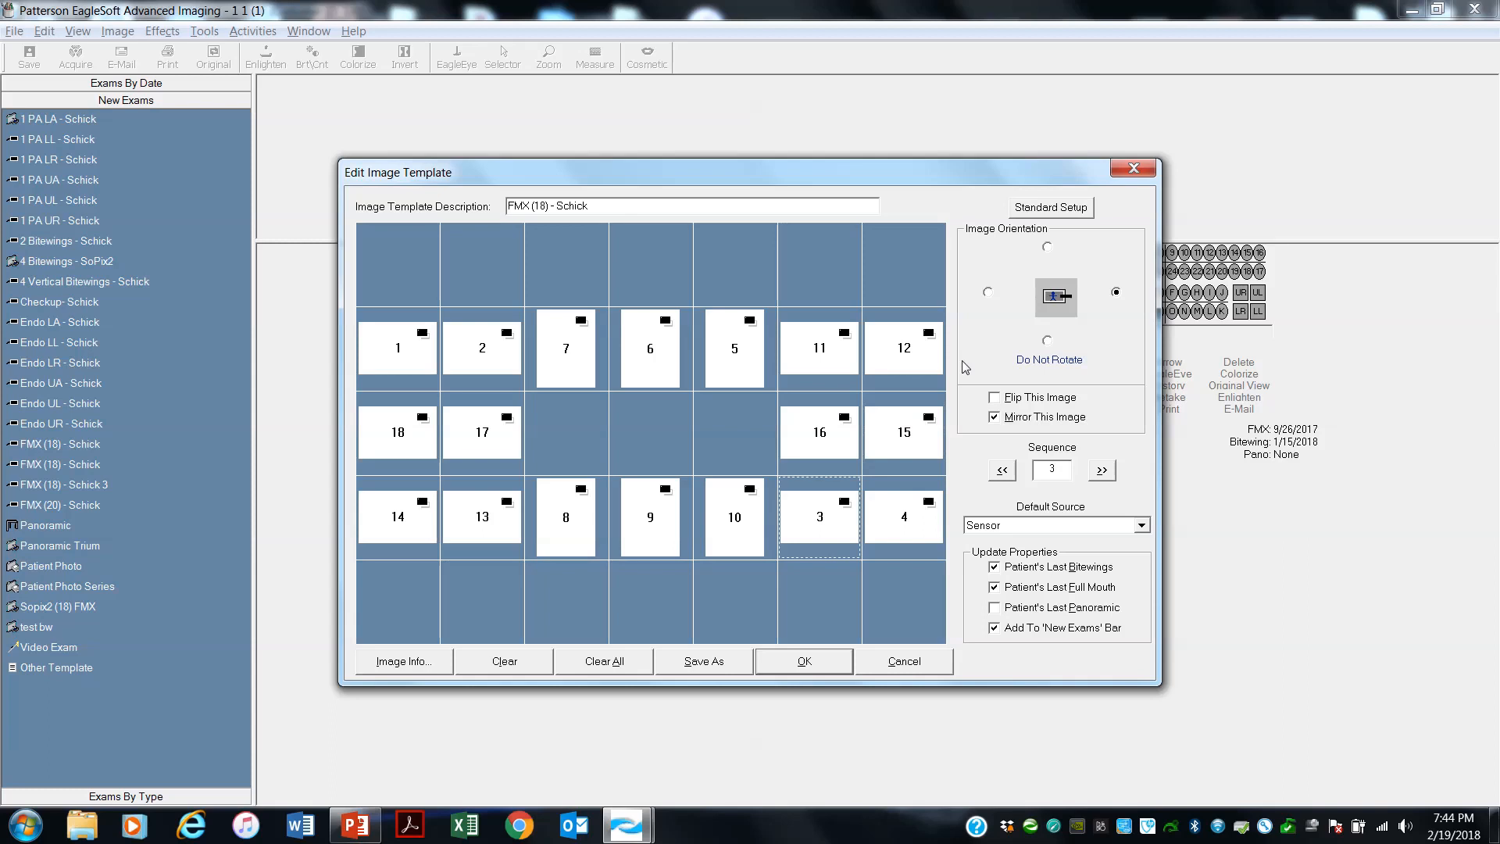
{"action": "left_click", "coordinate": [988, 293]}
{"action": "left_click", "coordinate": [995, 417]}
{"action": "left_click", "coordinate": [920, 517]}
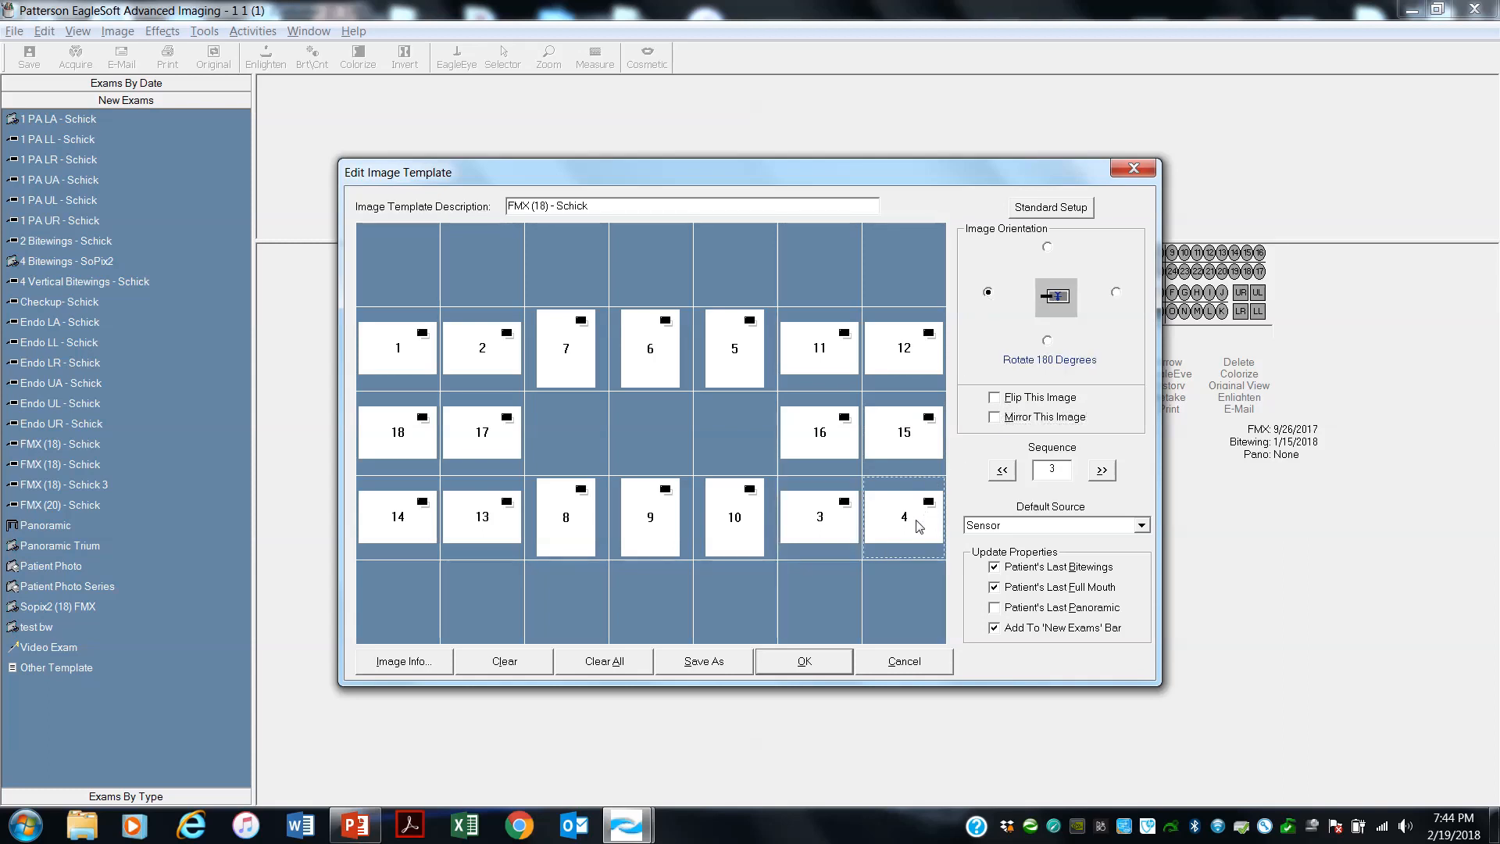
{"action": "left_click", "coordinate": [988, 292]}
{"action": "left_click", "coordinate": [1007, 419]}
Set the upper anterior images 7, 6 and 5 to rotate 90 degrees clockwise and turn off their flipping
{"action": "left_click", "coordinate": [553, 358]}
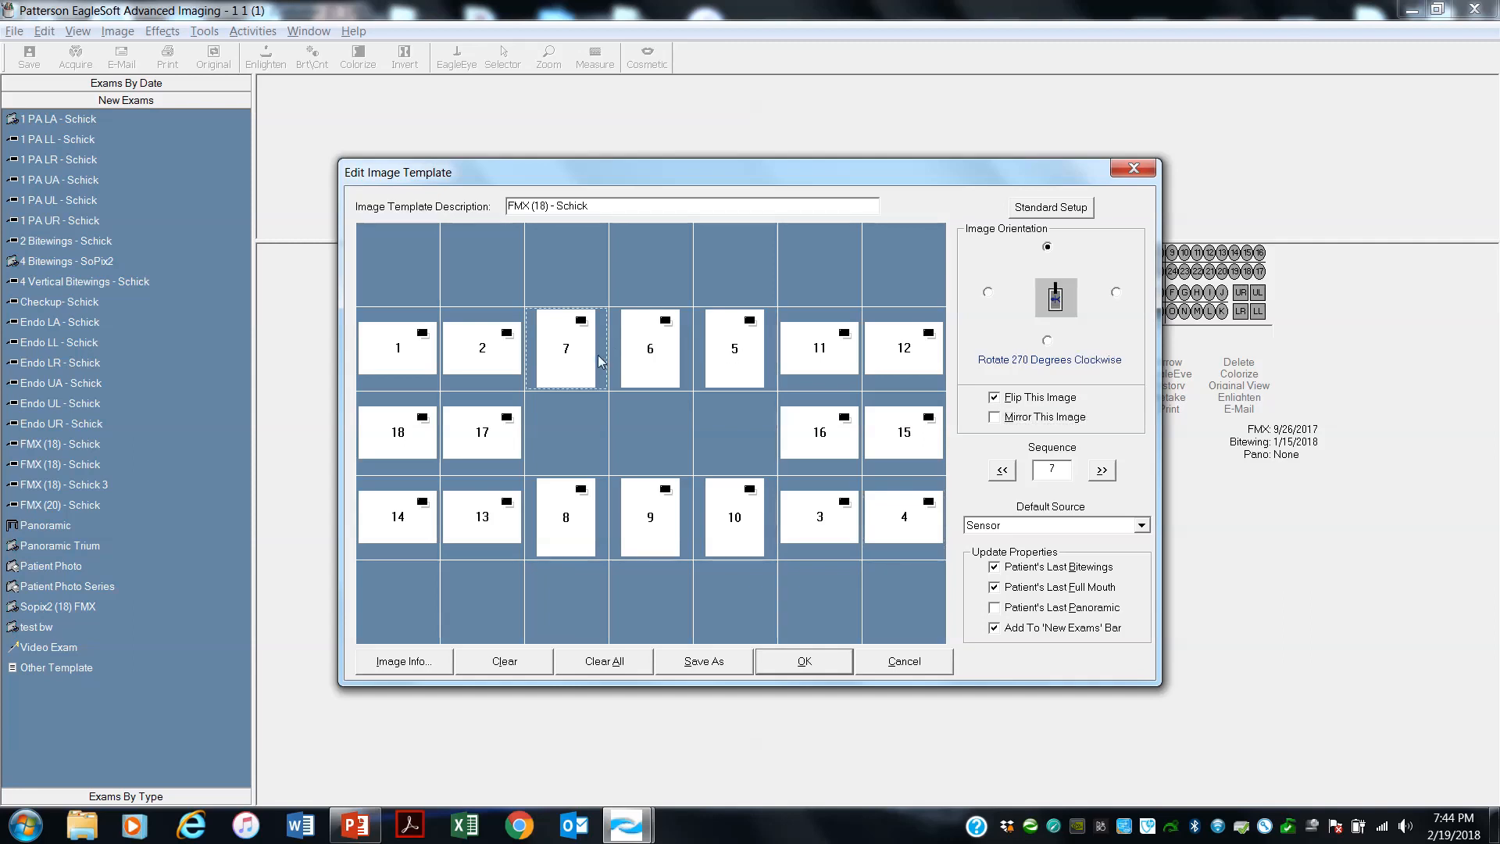
{"action": "left_click", "coordinate": [1048, 342]}
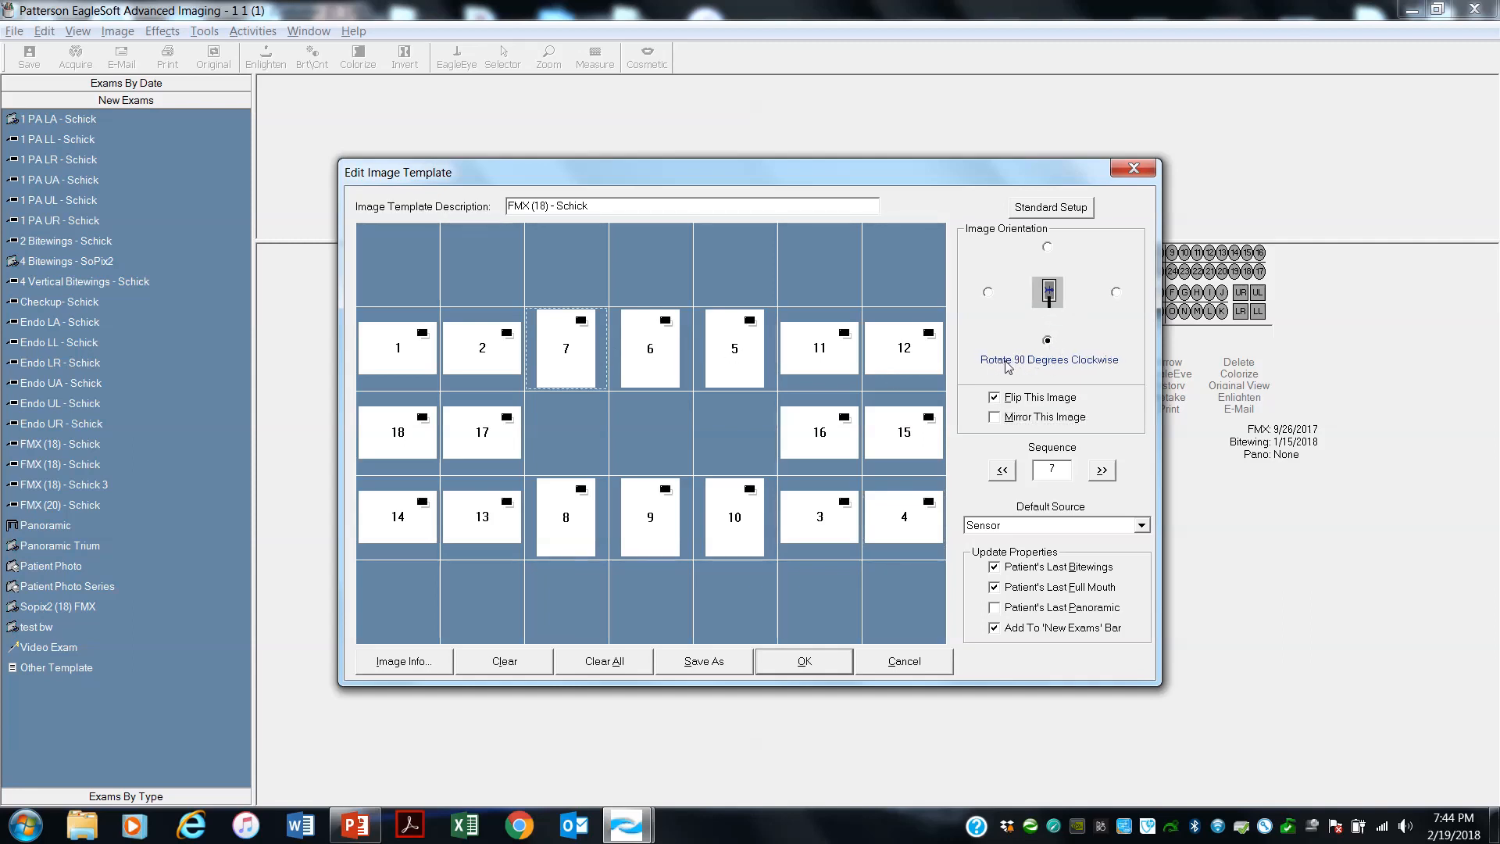
{"action": "left_click", "coordinate": [995, 398]}
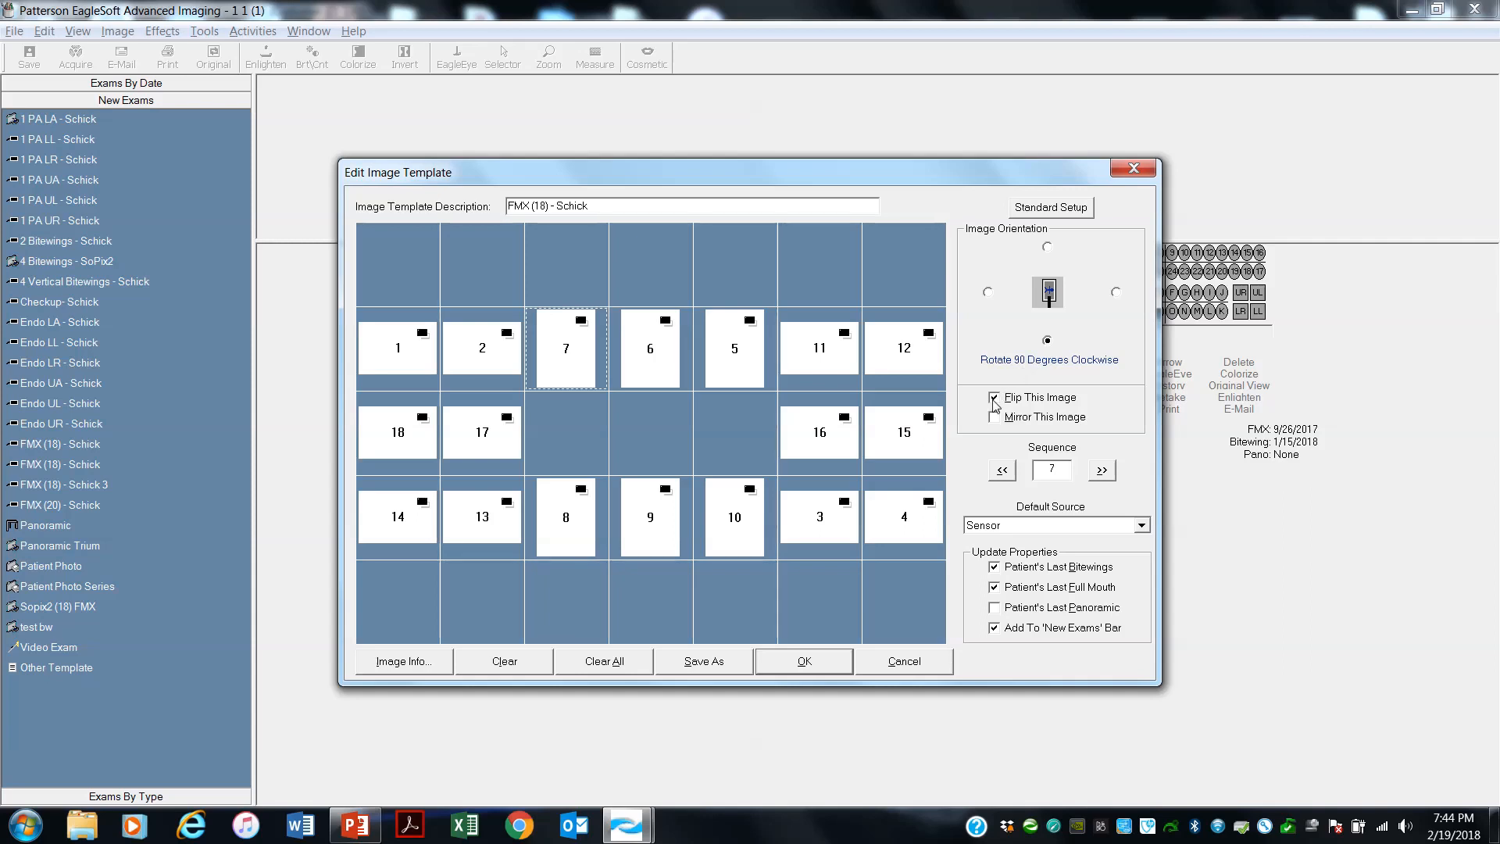
{"action": "left_click", "coordinate": [677, 347]}
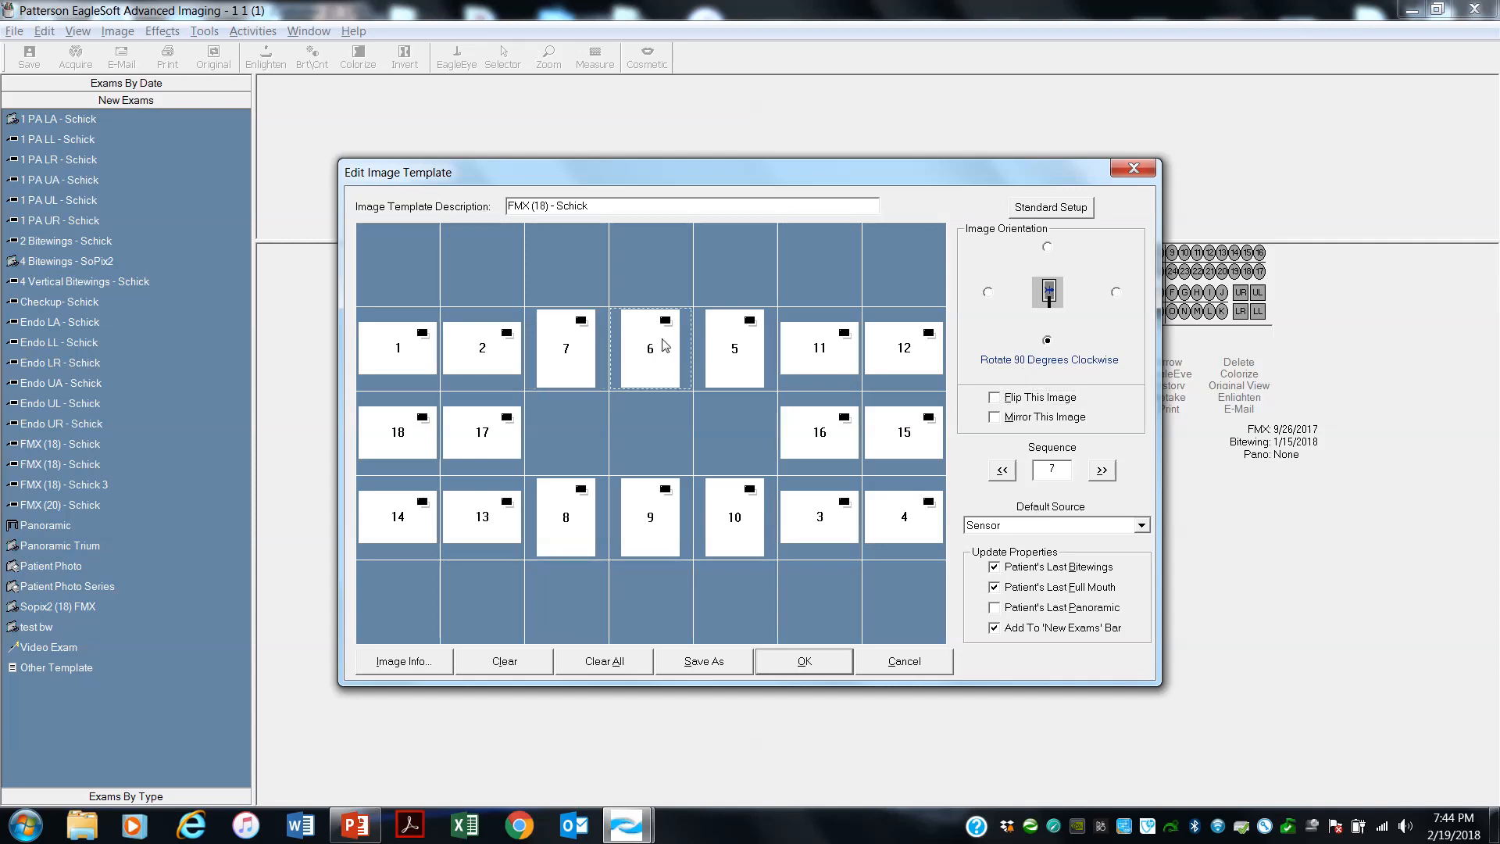
{"action": "left_click", "coordinate": [1048, 342]}
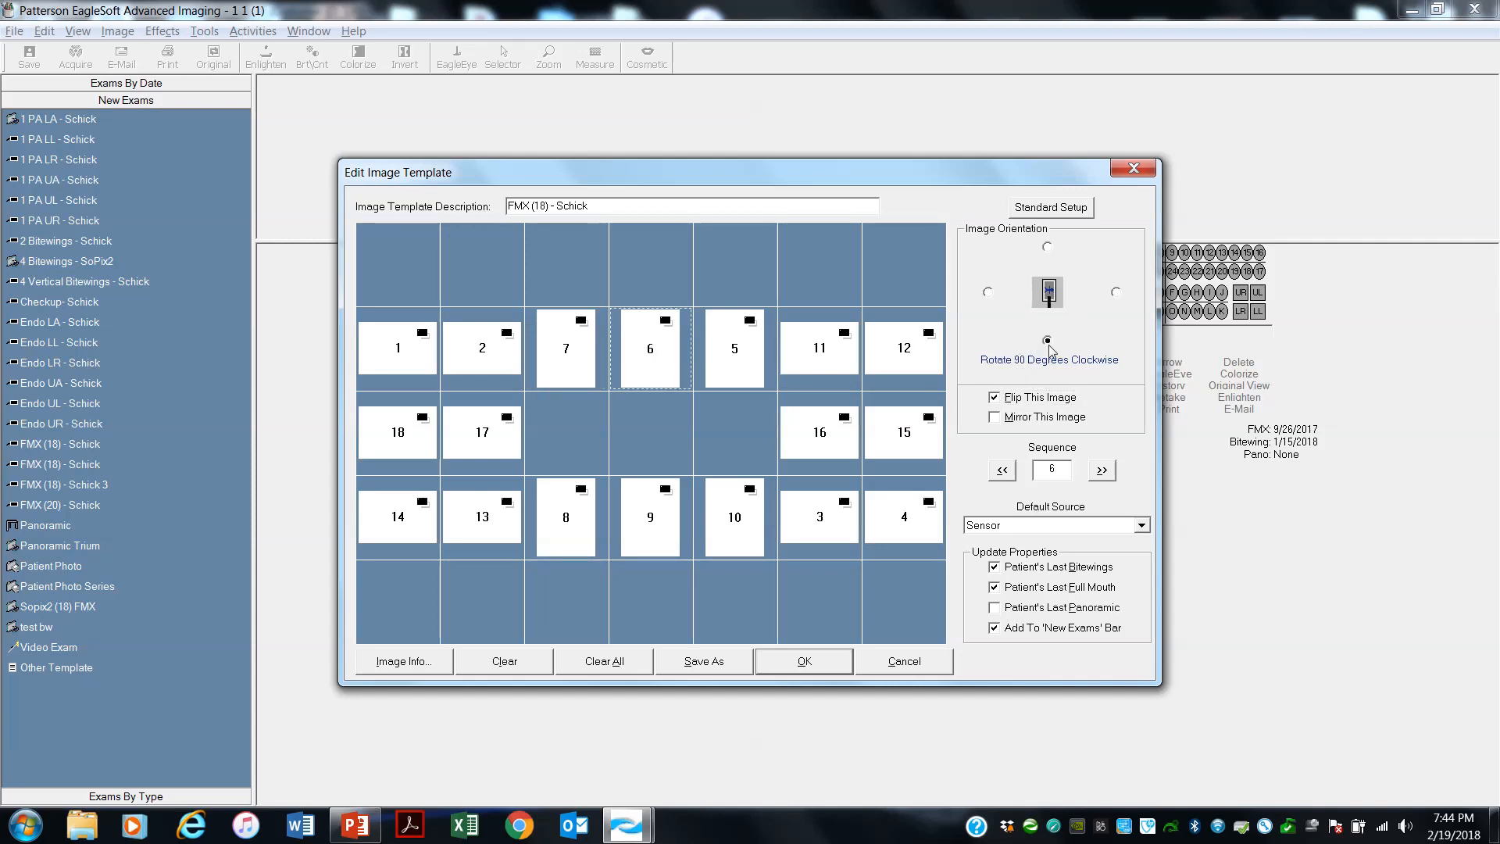
{"action": "left_click", "coordinate": [995, 398]}
{"action": "left_click", "coordinate": [747, 348]}
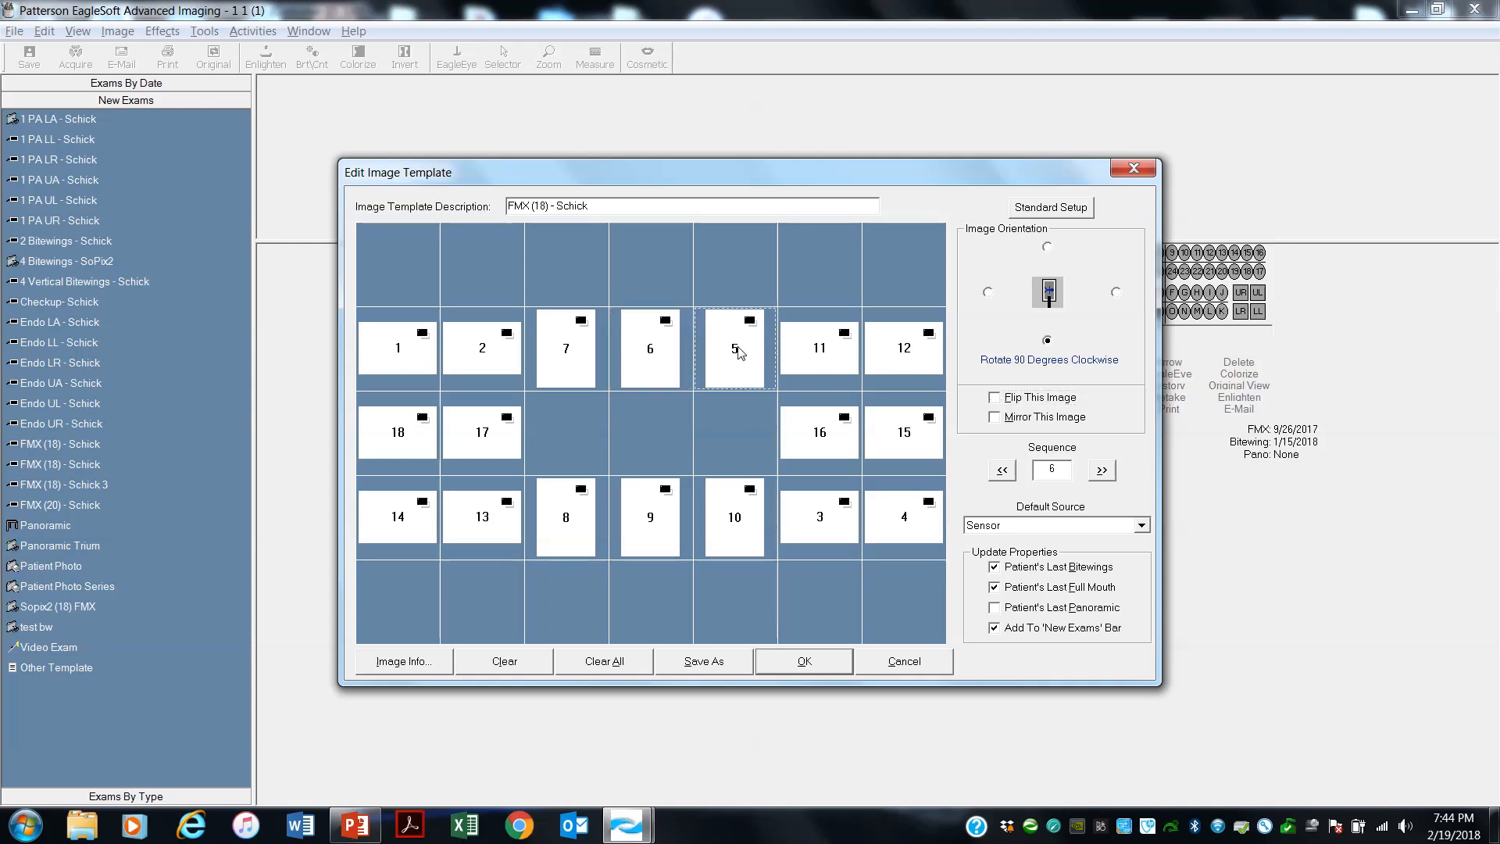
{"action": "left_click", "coordinate": [1047, 342]}
{"action": "left_click", "coordinate": [996, 399]}
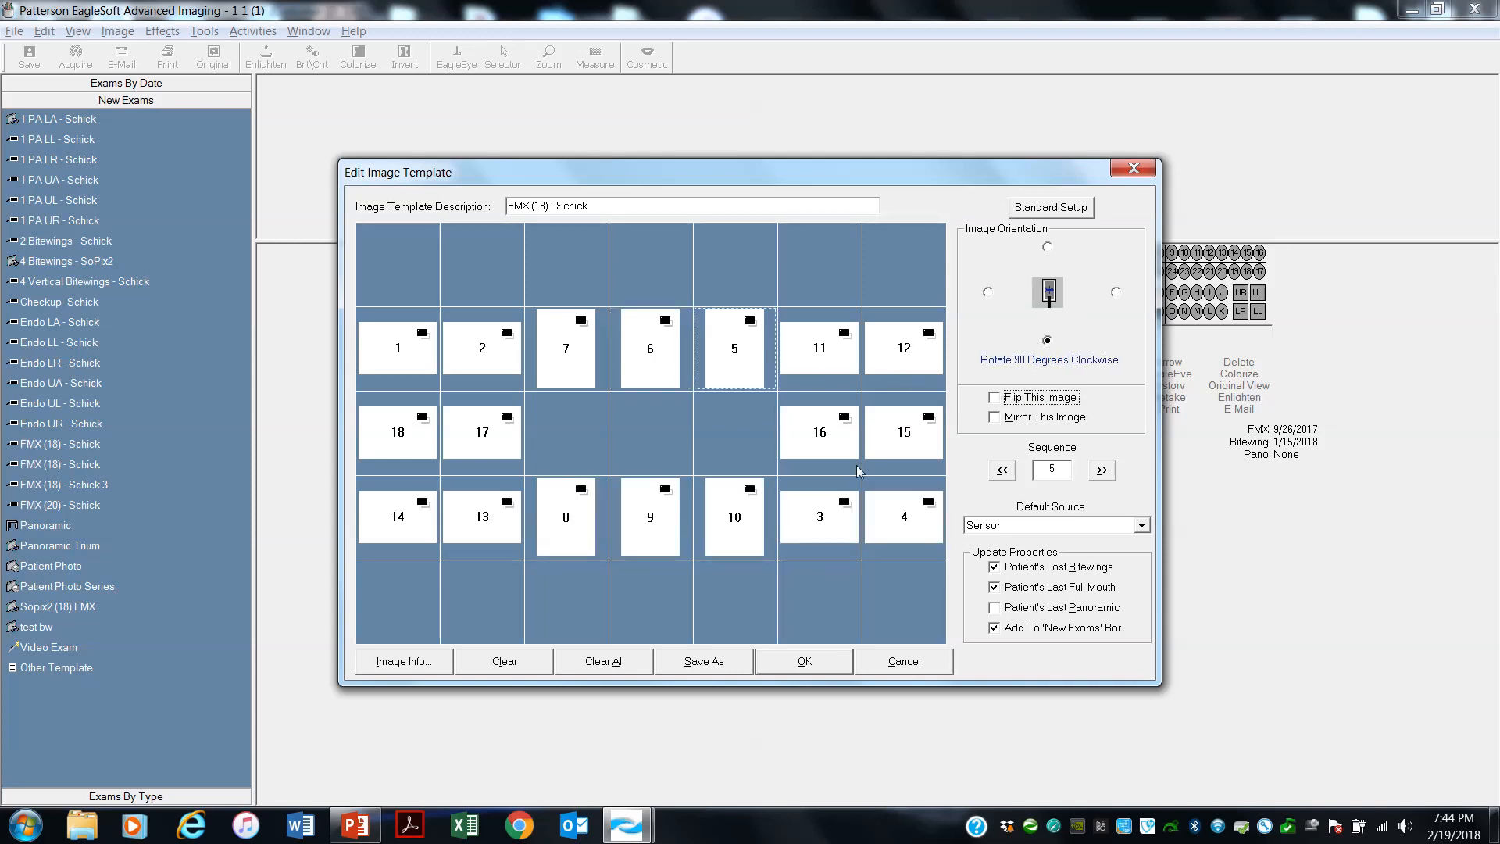
Set the lower anterior images 8, 9 and 10 to rotate 270 degrees clockwise and turn off their flipping
{"action": "left_click", "coordinate": [578, 522]}
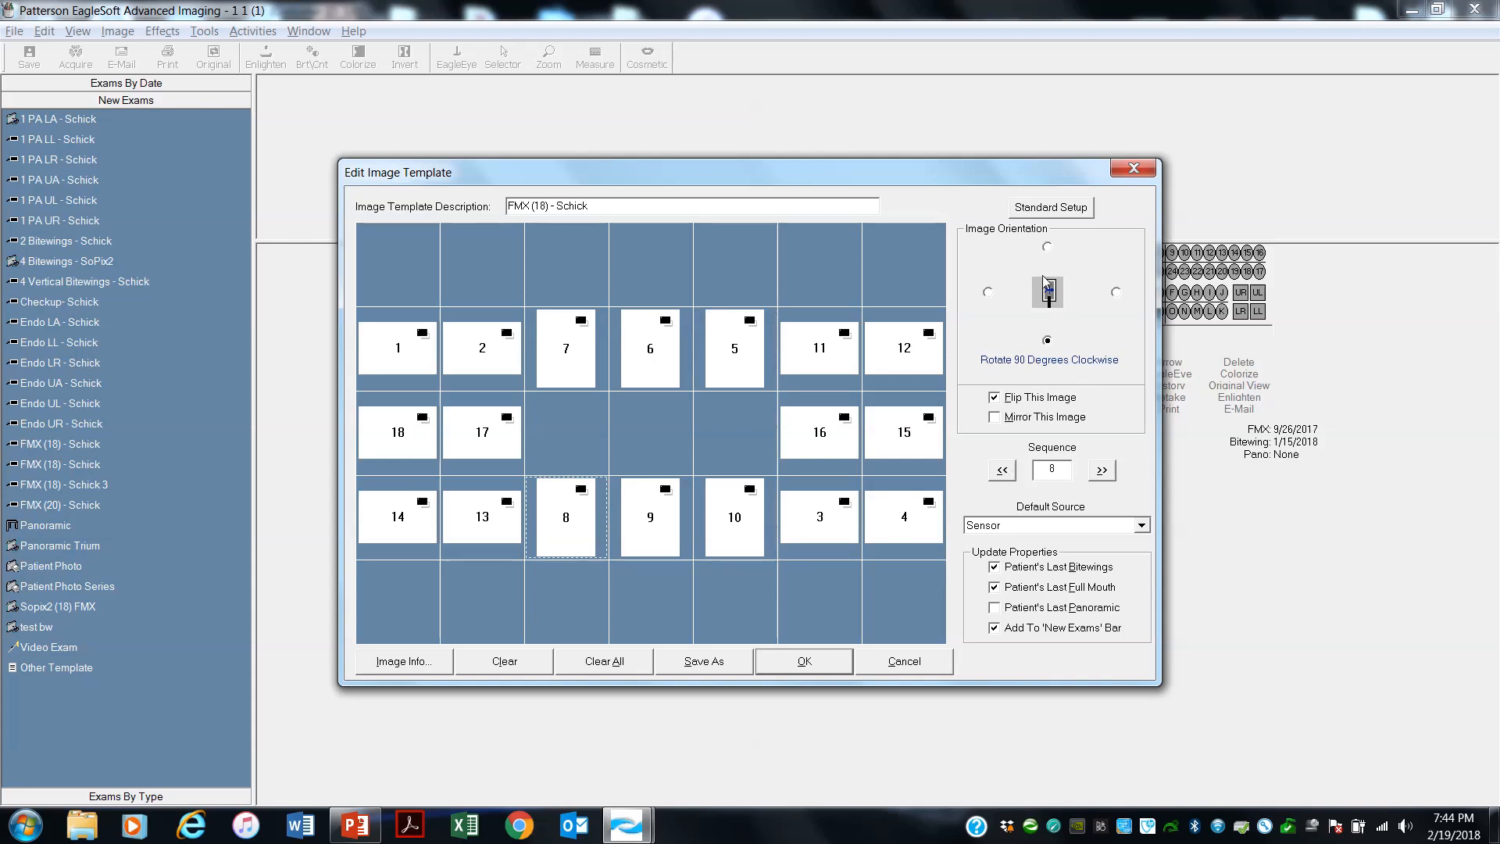
{"action": "left_click", "coordinate": [1046, 247]}
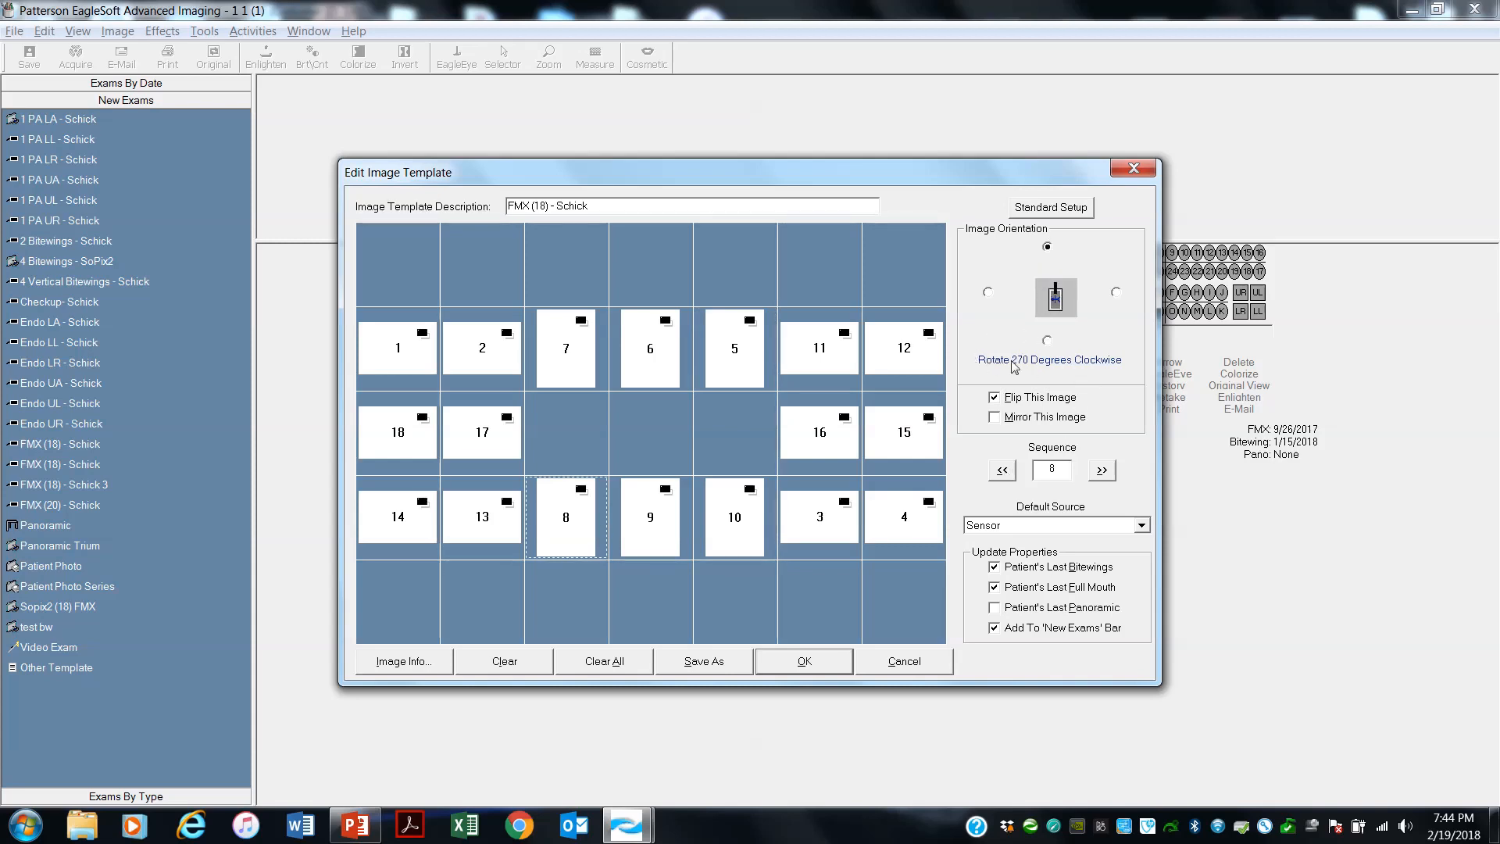
{"action": "left_click", "coordinate": [995, 397]}
{"action": "left_click", "coordinate": [640, 525]}
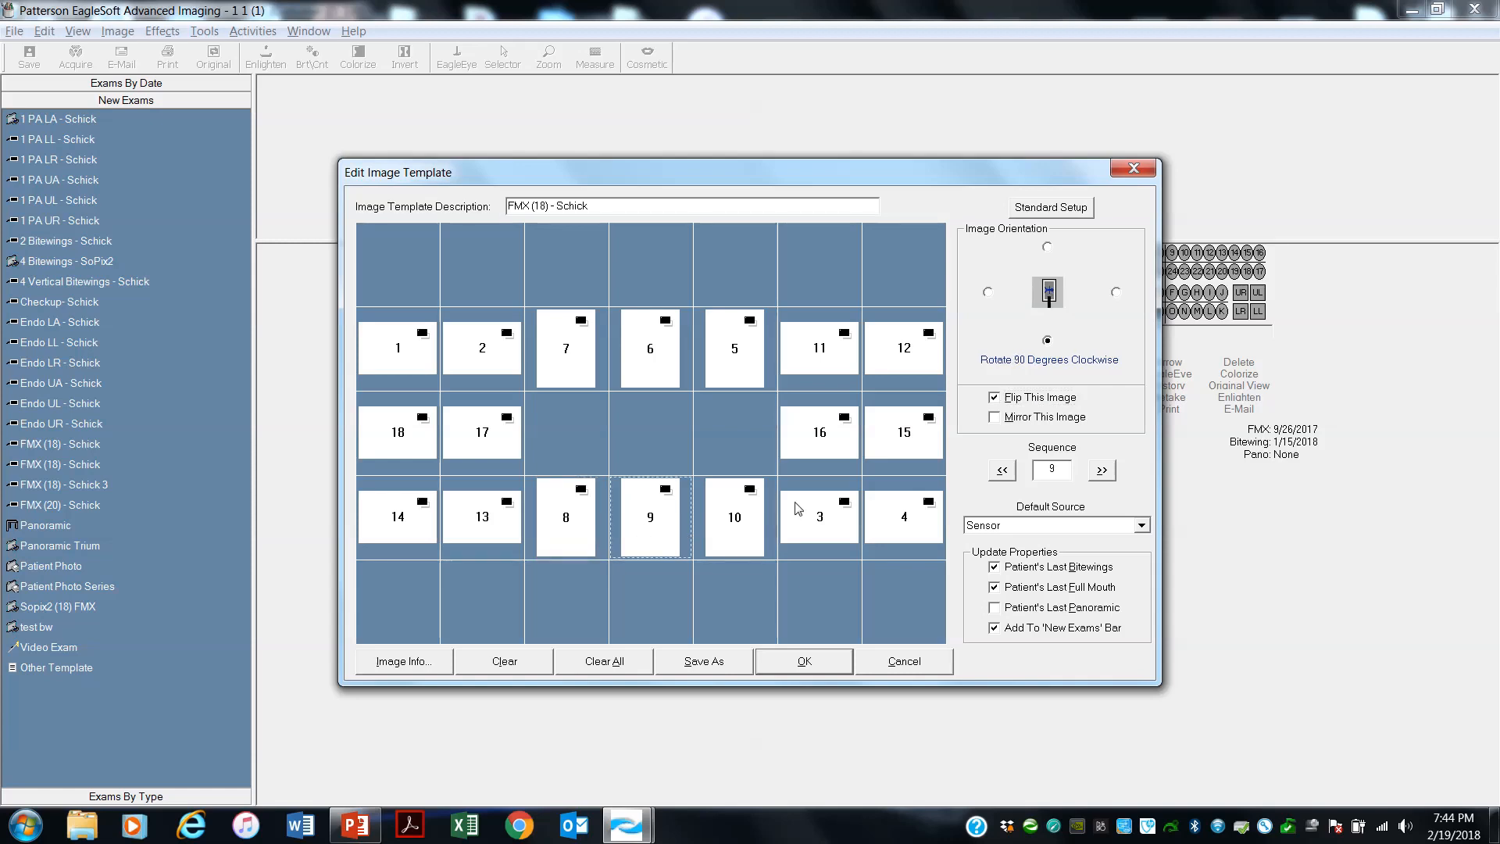
{"action": "left_click", "coordinate": [1047, 248]}
{"action": "left_click", "coordinate": [994, 398]}
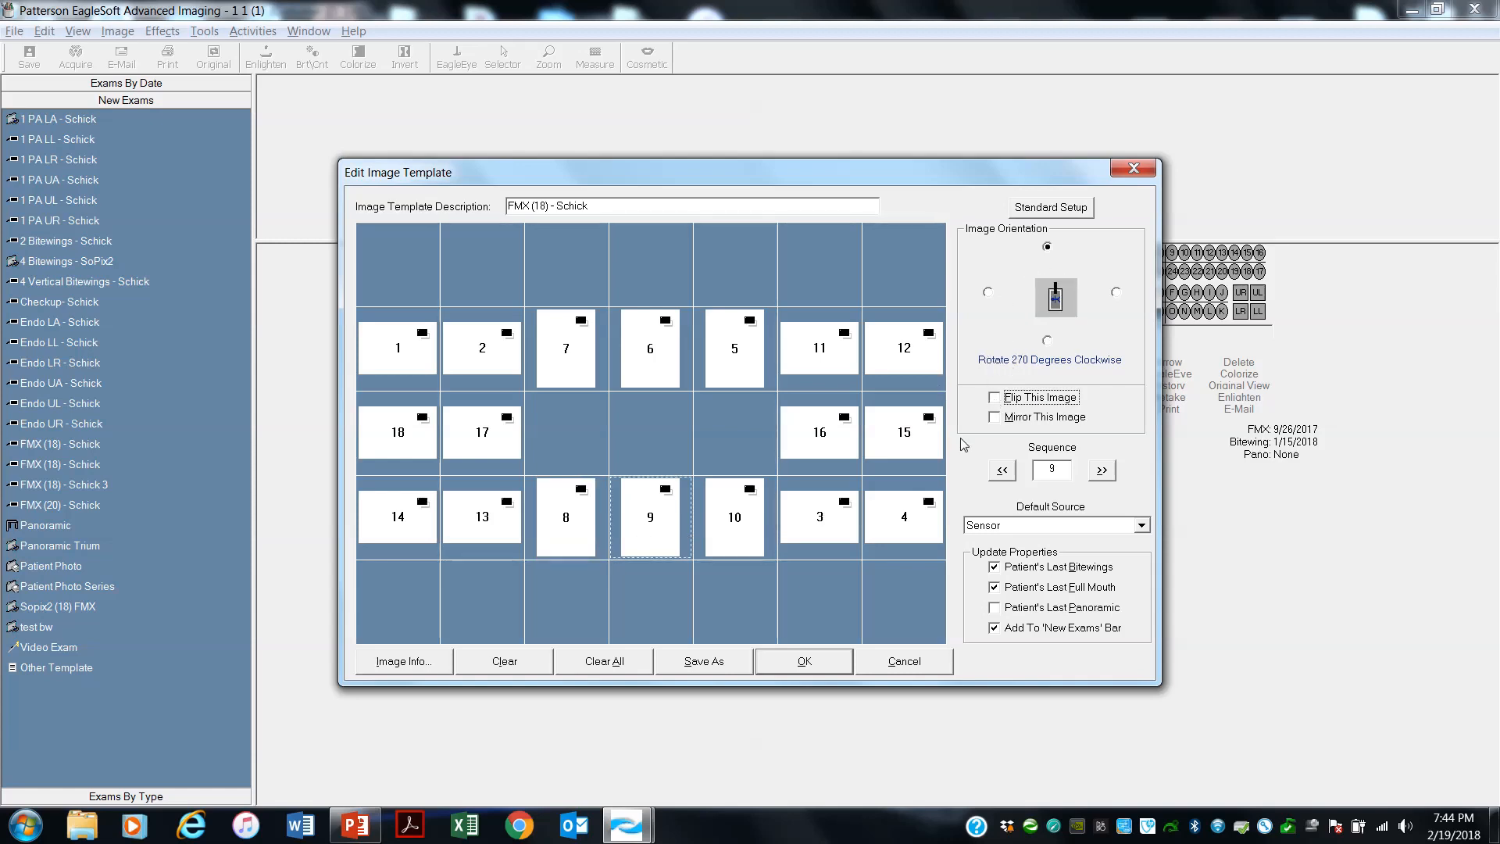
{"action": "left_click", "coordinate": [754, 528]}
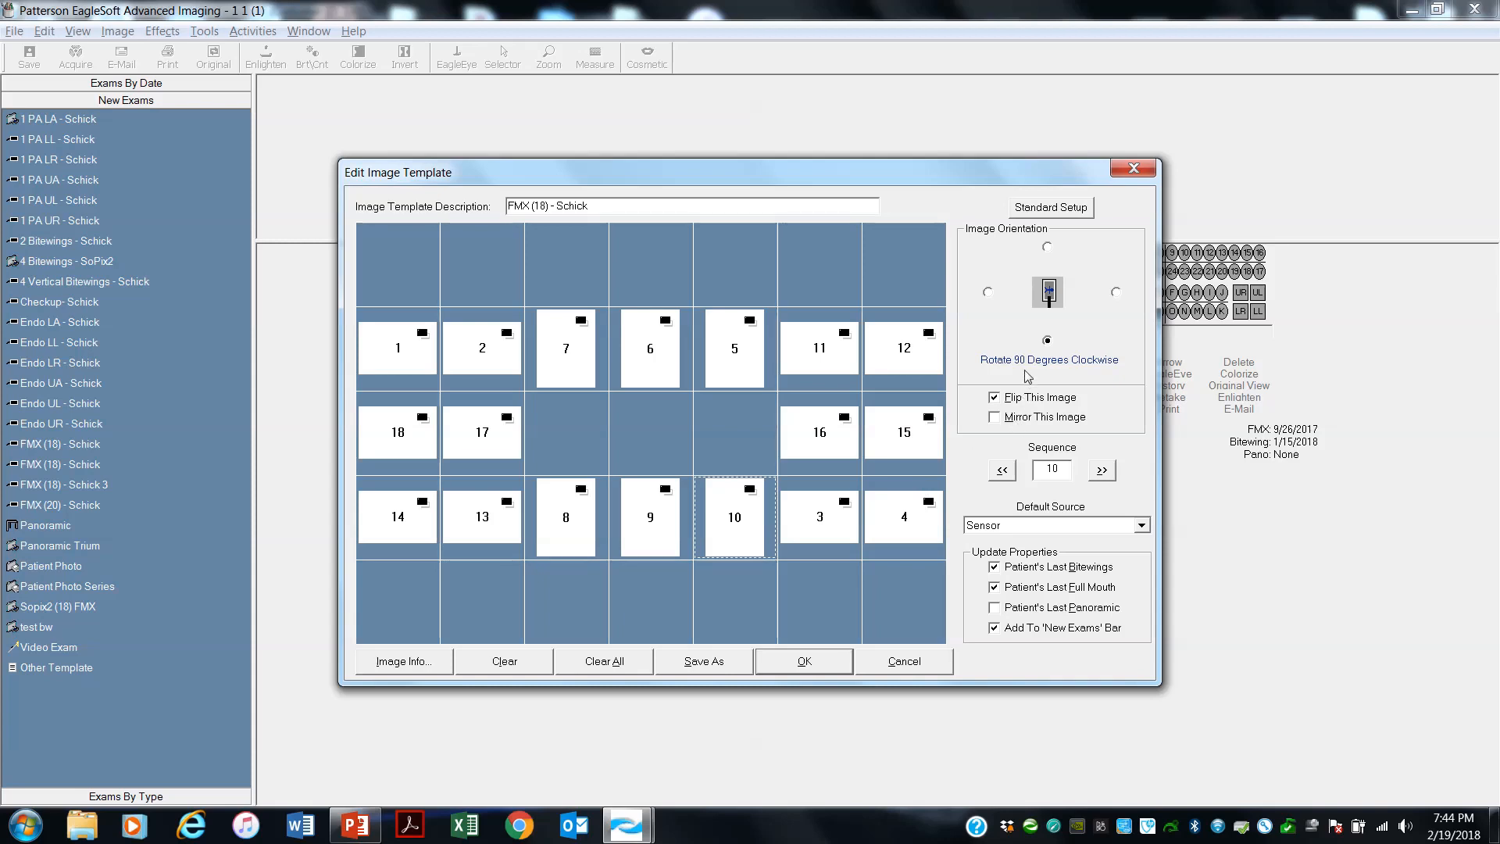
{"action": "left_click", "coordinate": [1047, 247]}
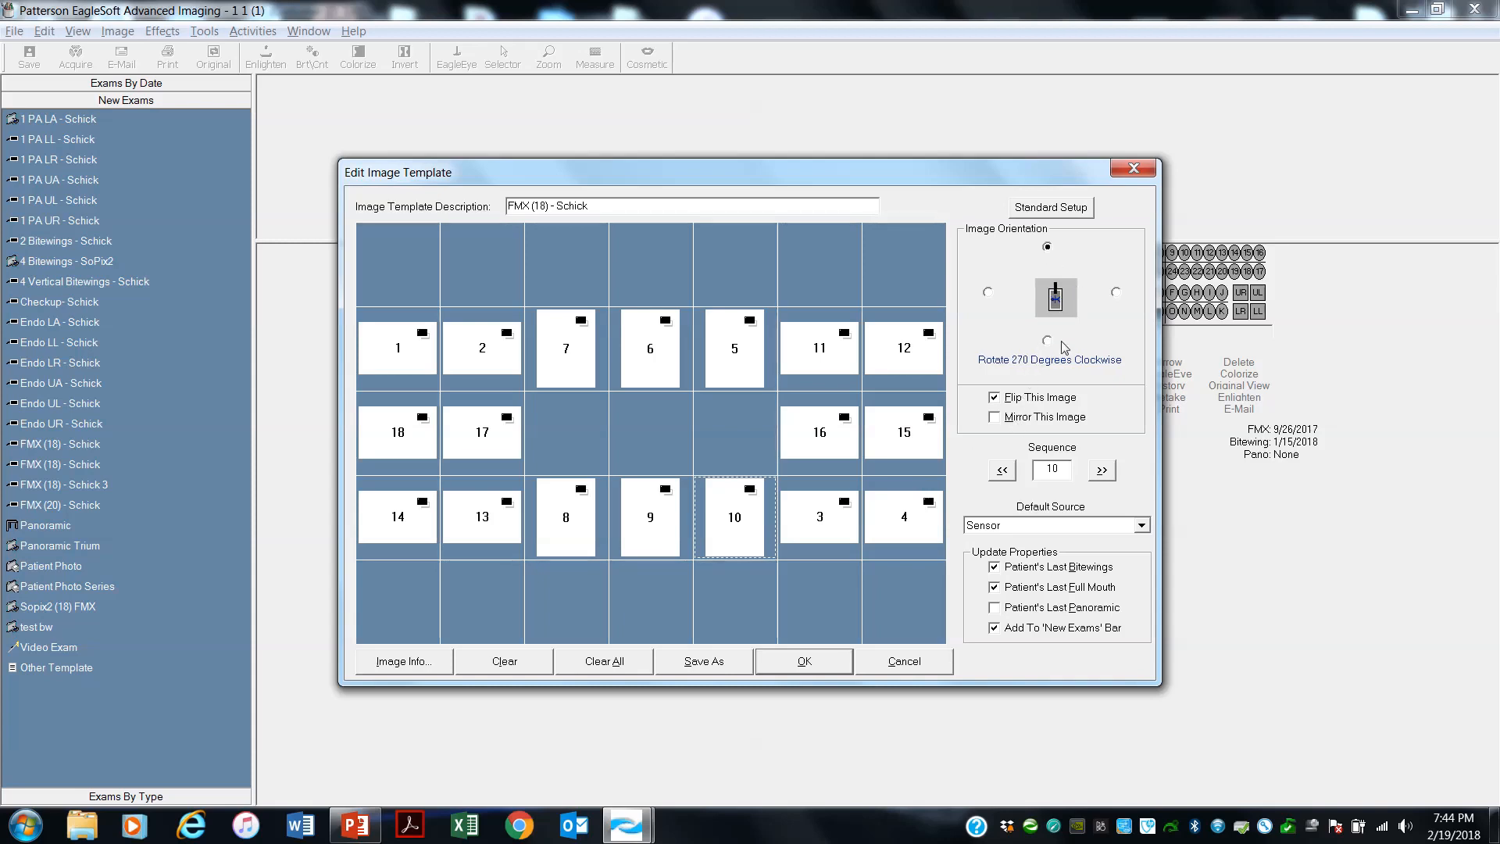
{"action": "left_click", "coordinate": [994, 397]}
Change the template's default image source to Scanner
{"action": "left_click", "coordinate": [1141, 525]}
{"action": "left_click", "coordinate": [1145, 546]}
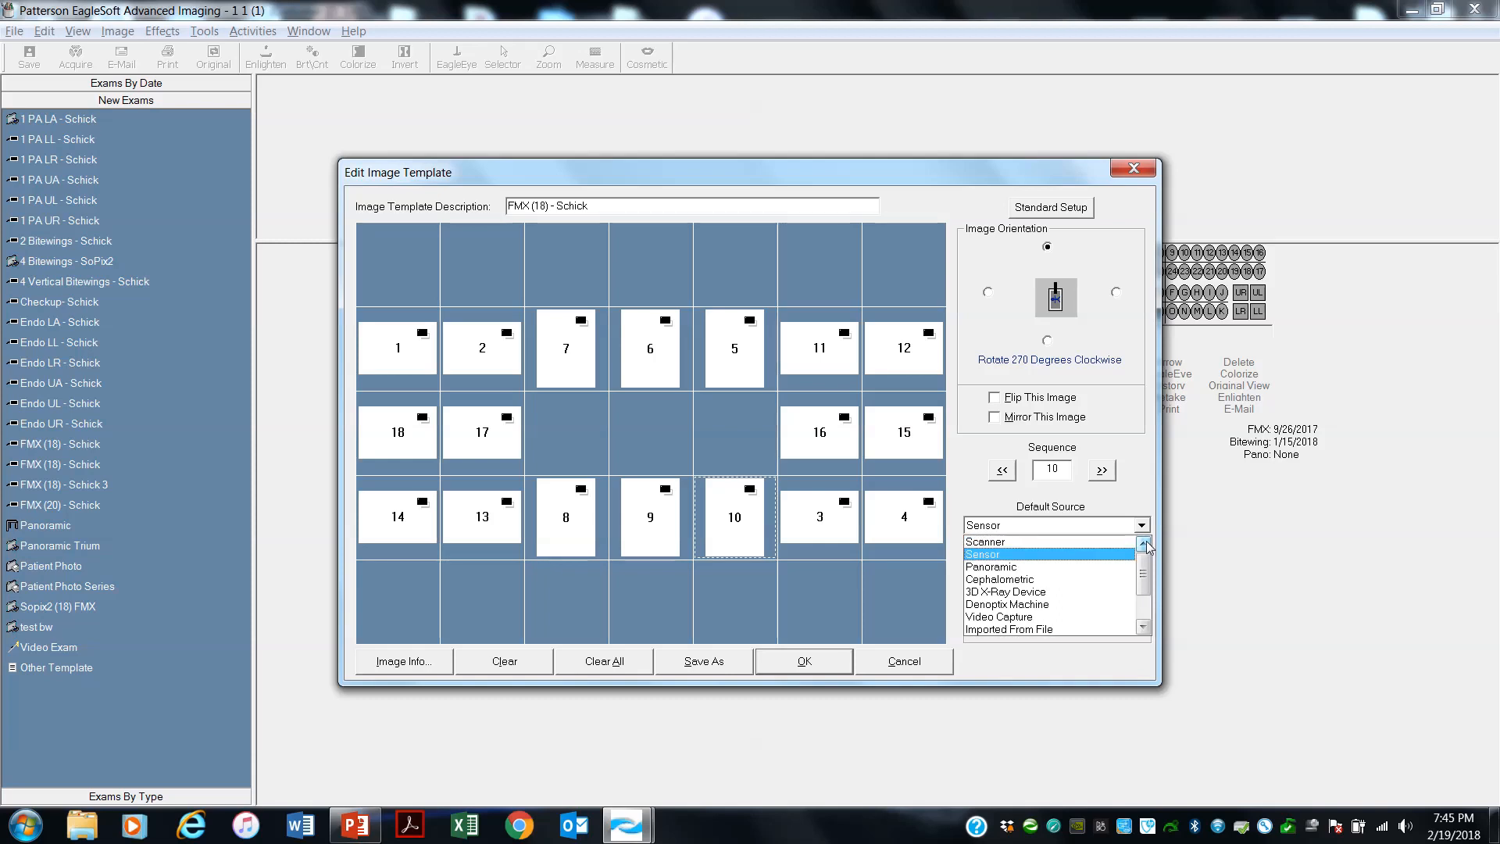
{"action": "left_click", "coordinate": [1080, 547]}
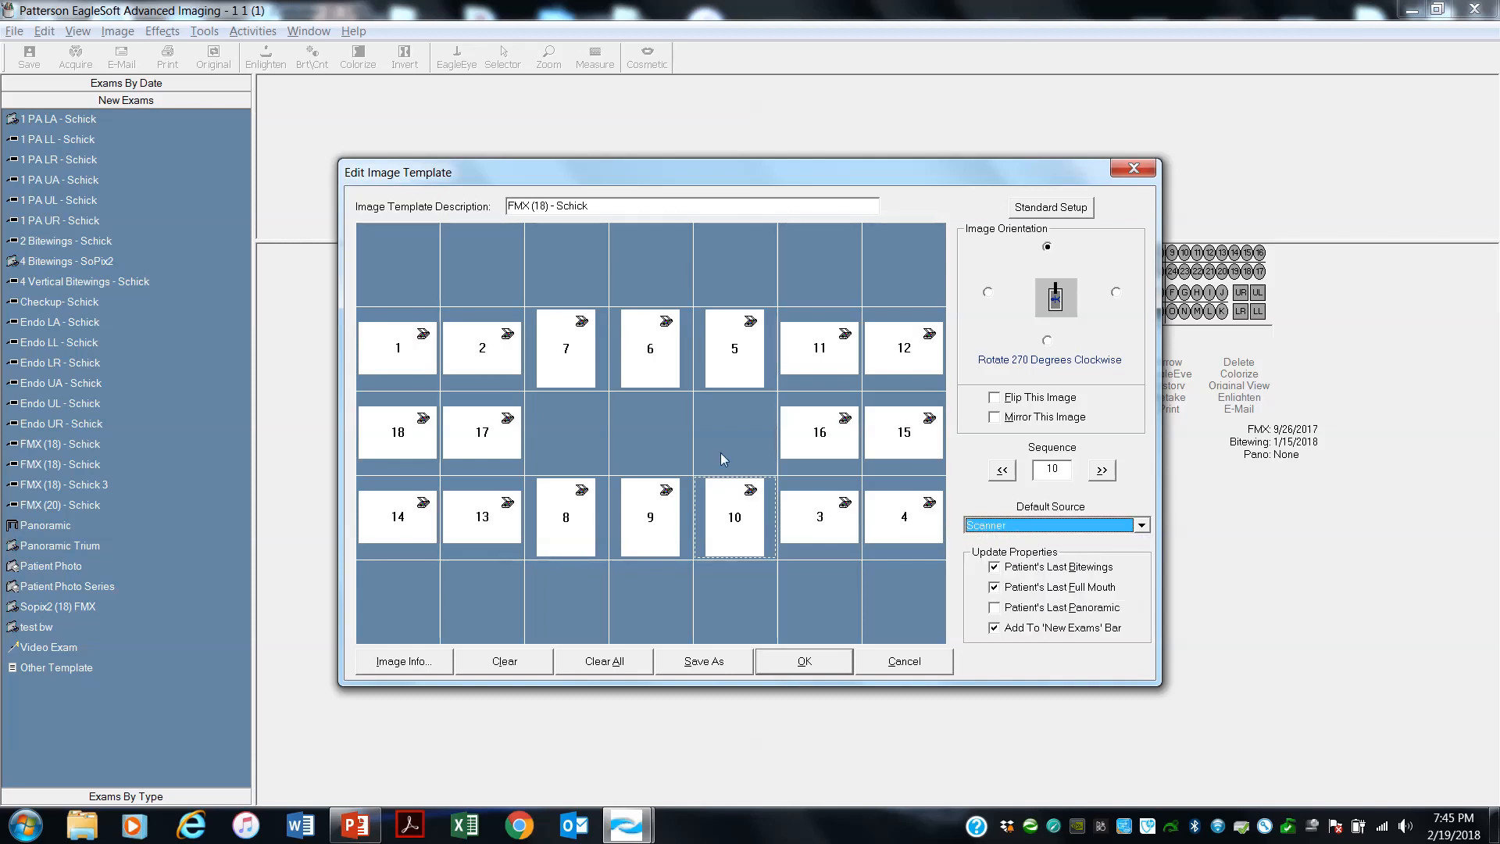
Save the edited template as a copy named "FMX (18) - Sopix2" and close the template list
{"action": "left_click_drag", "start_coordinate": [557, 206], "coordinate": [507, 207]}
{"action": "key", "text": "ctrl+c"}
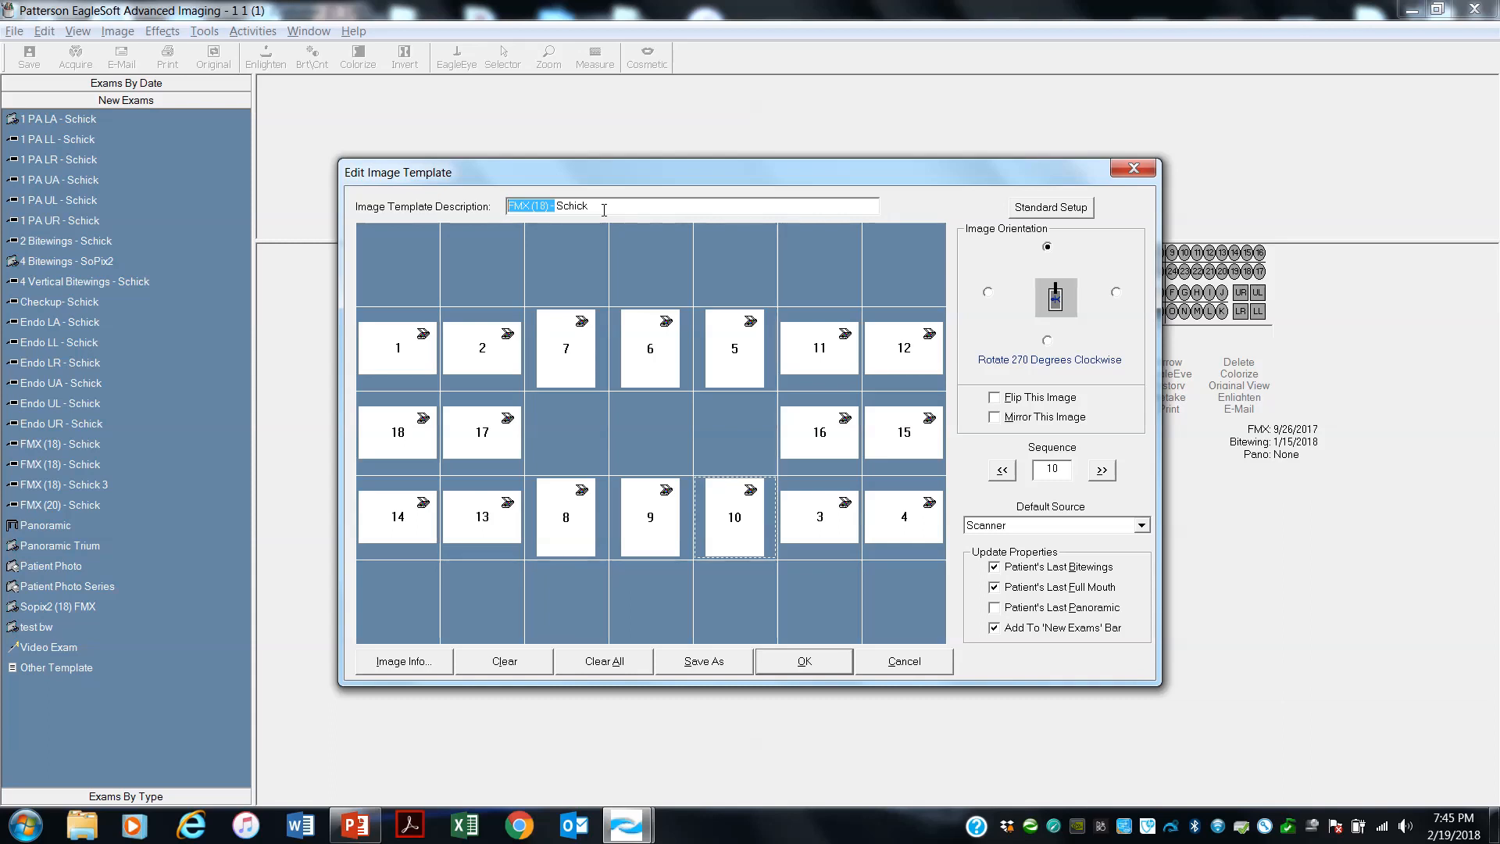
{"action": "left_click", "coordinate": [732, 666]}
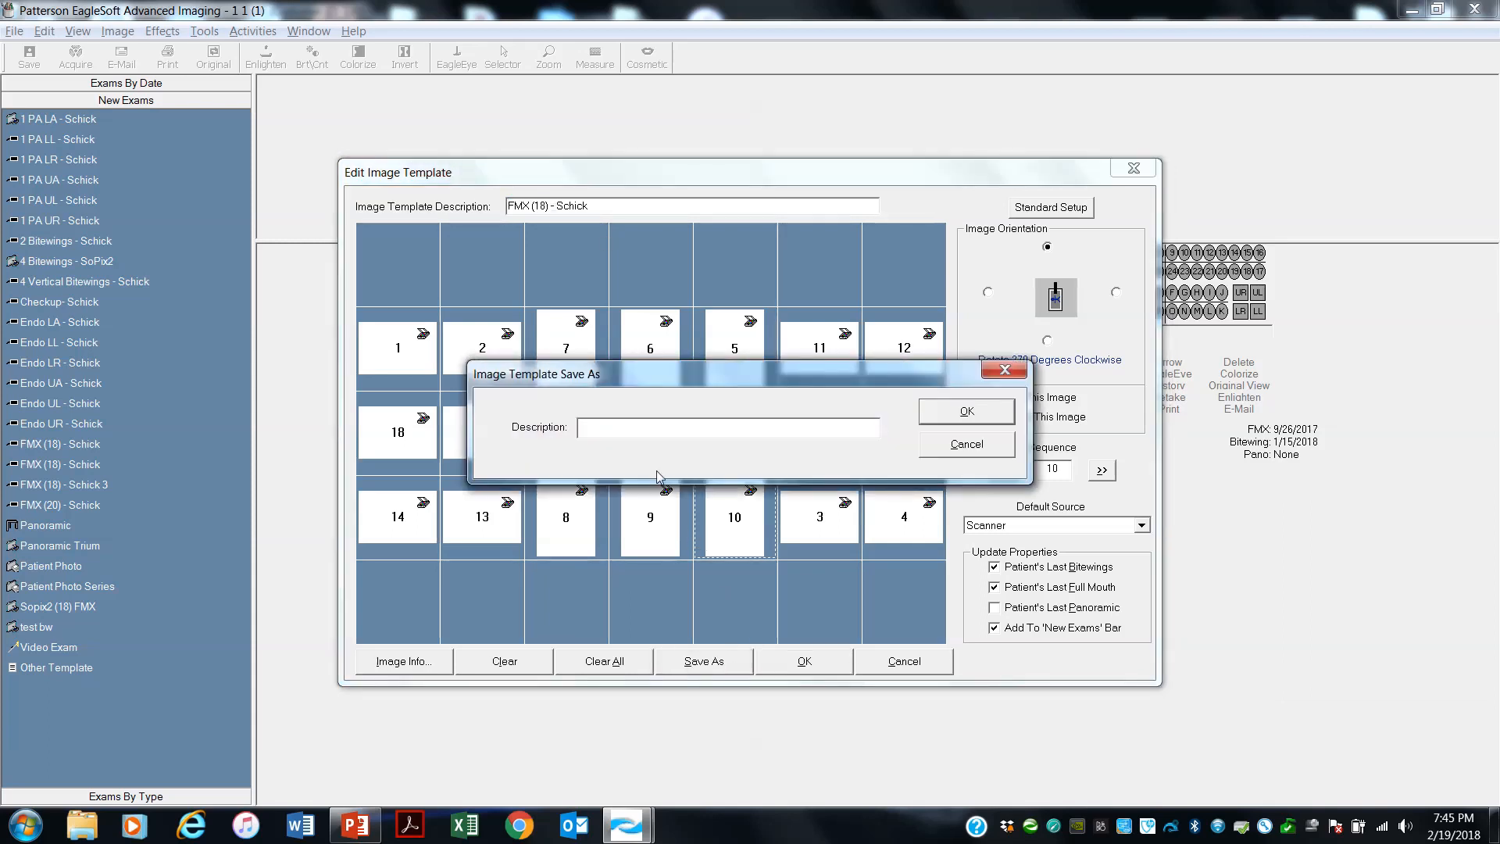
{"action": "right_click", "coordinate": [639, 426]}
{"action": "left_click", "coordinate": [686, 503]}
{"action": "type", "text": "pix2"}
{"action": "left_click", "coordinate": [967, 411]}
{"action": "left_click", "coordinate": [815, 670]}
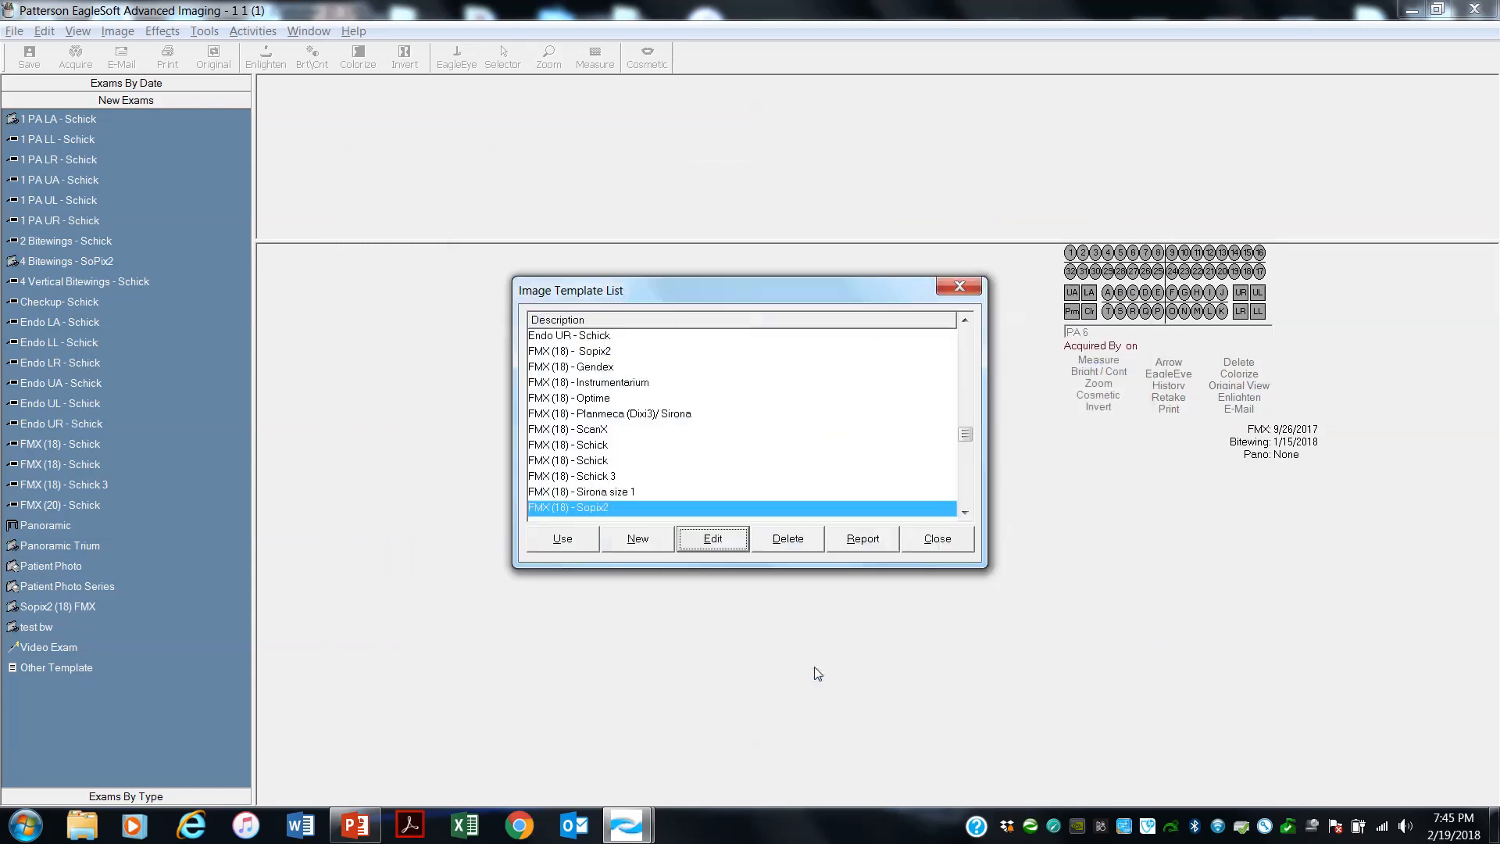
{"action": "left_click", "coordinate": [935, 538]}
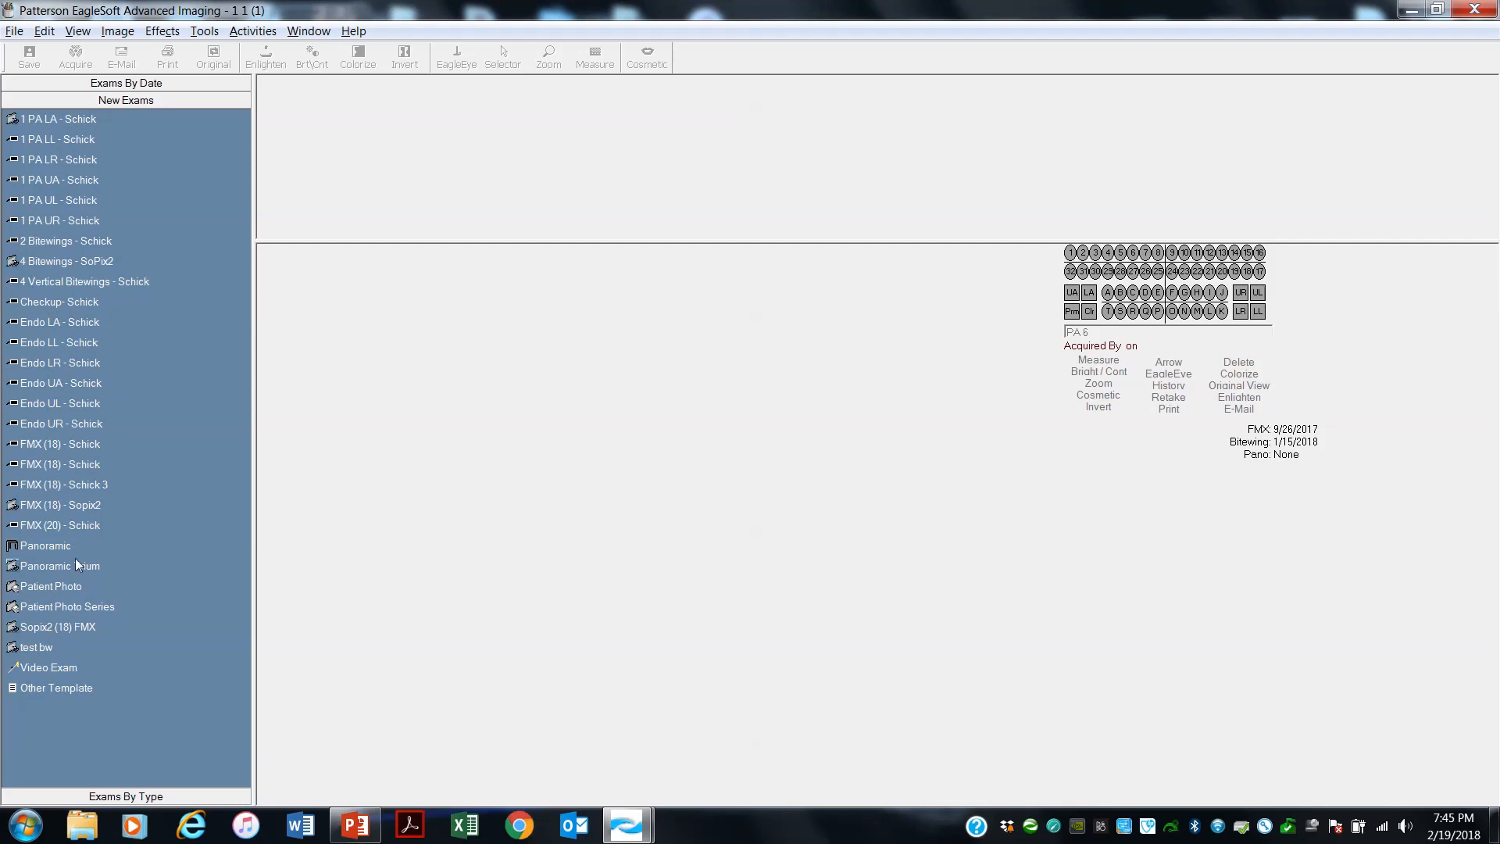
Start a new FMX (18) - Sopix2 exam and begin acquiring its images with the SOPIX sensor
{"action": "double_click", "coordinate": [71, 509]}
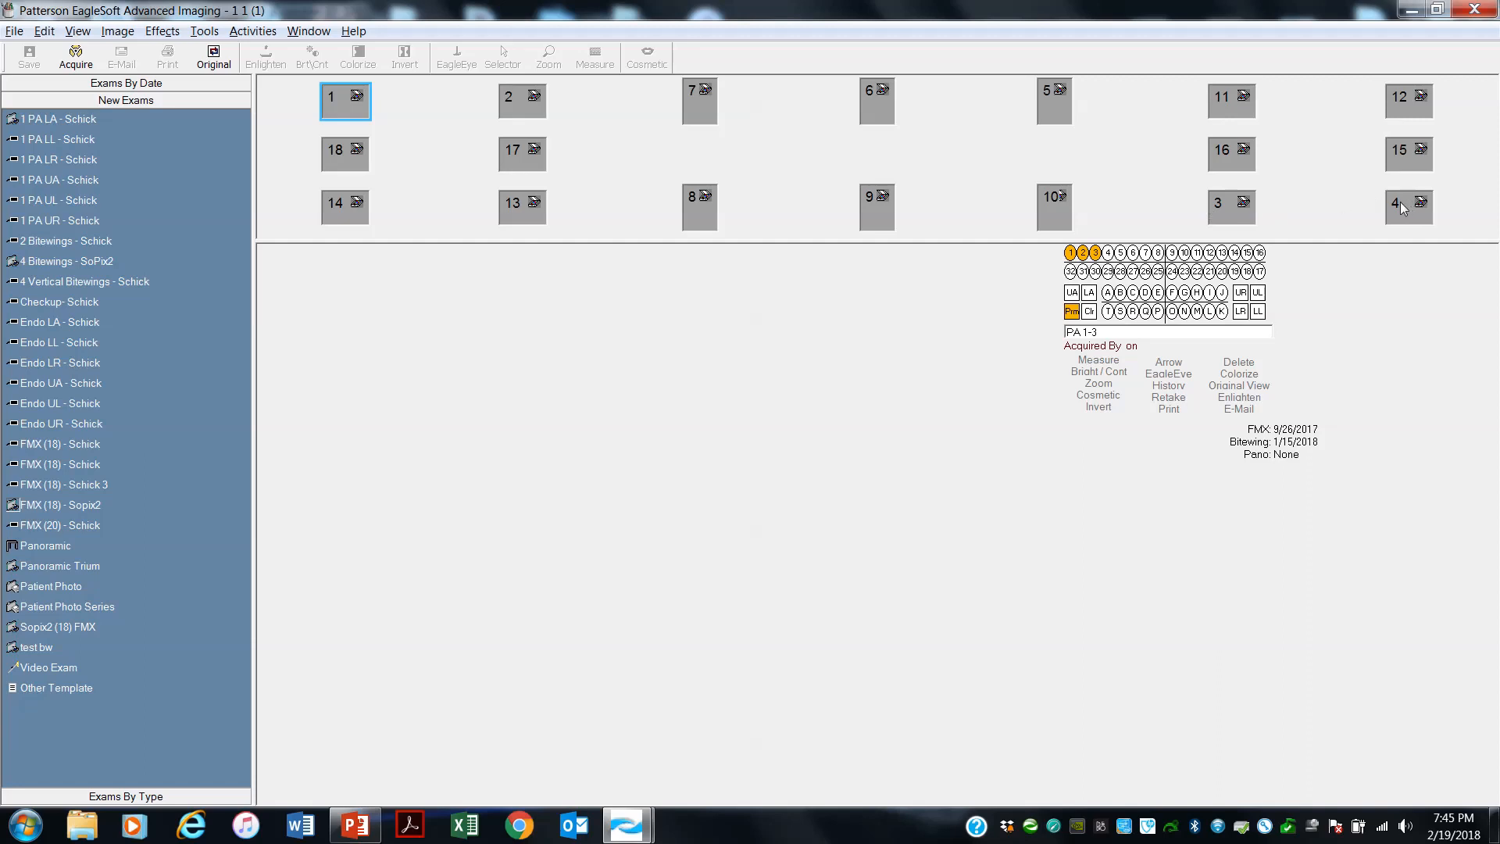
{"action": "left_click", "coordinate": [74, 56]}
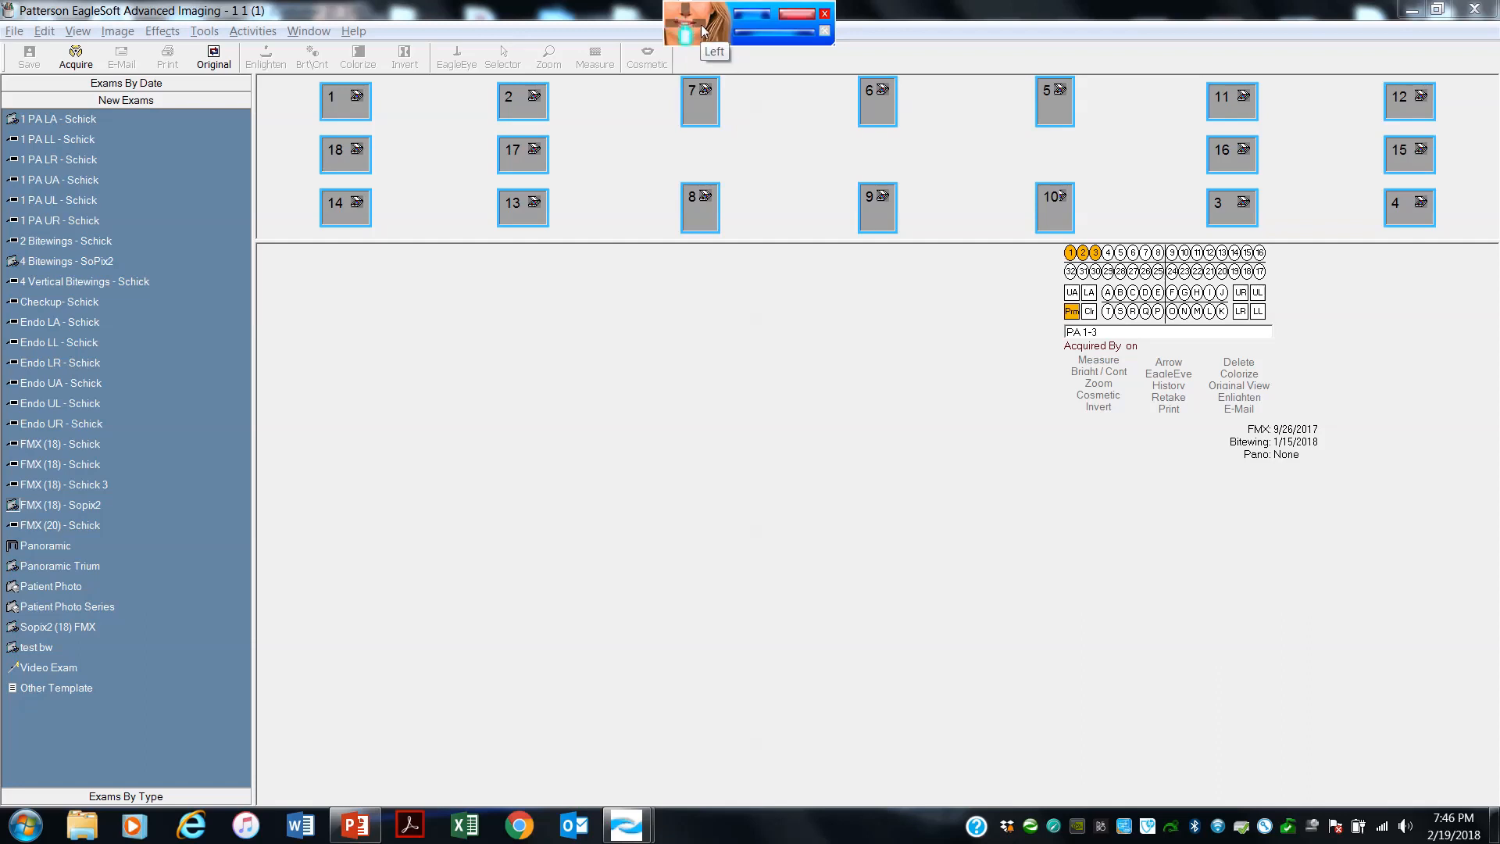
{"action": "left_click", "coordinate": [683, 14]}
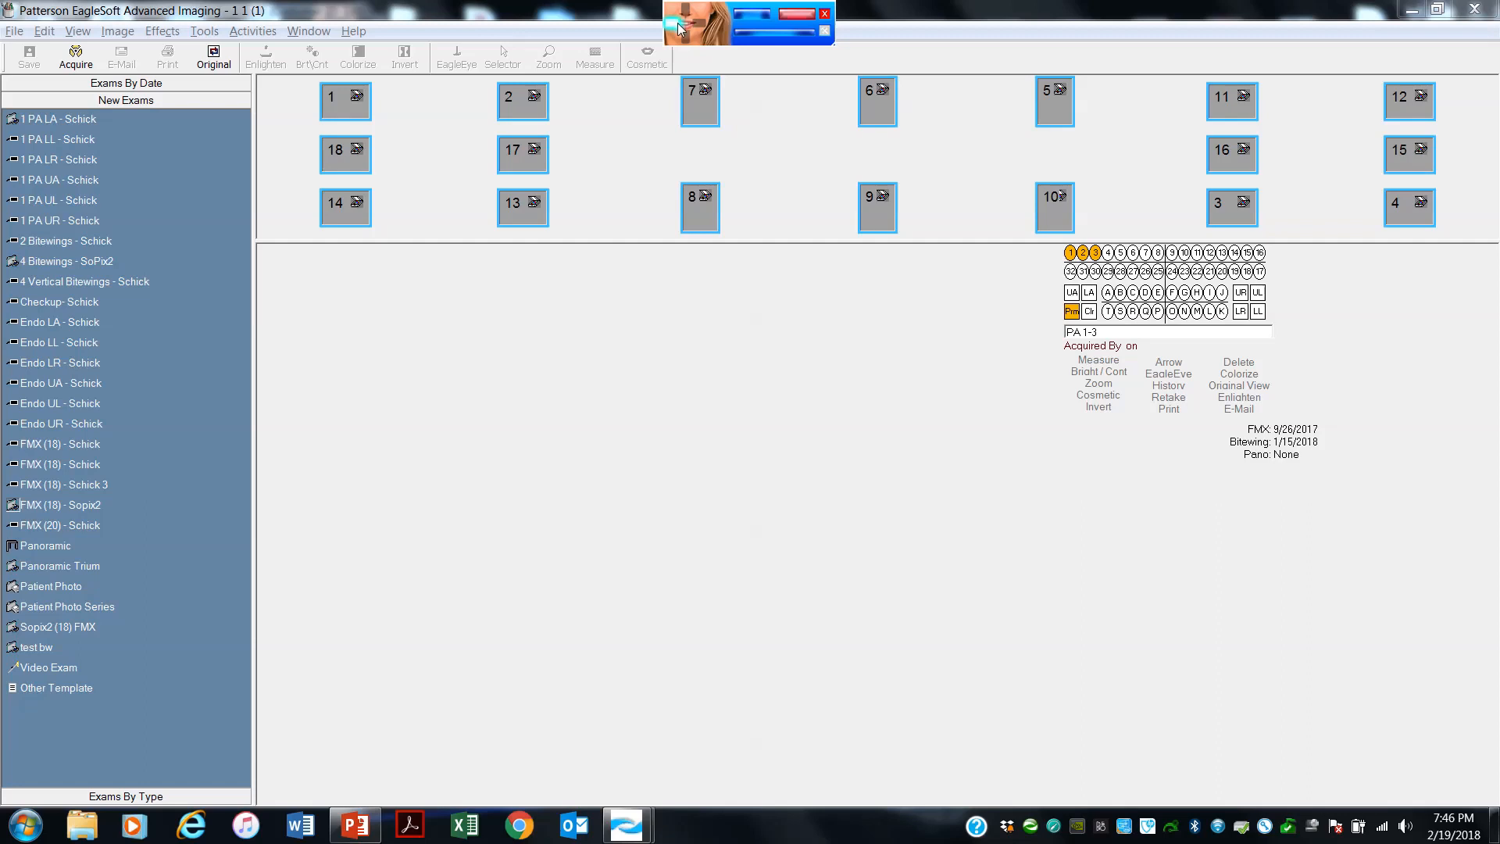
Set the image filter to X2 in the SOPIX sensor setup and accept the settings
{"action": "left_click", "coordinate": [825, 32]}
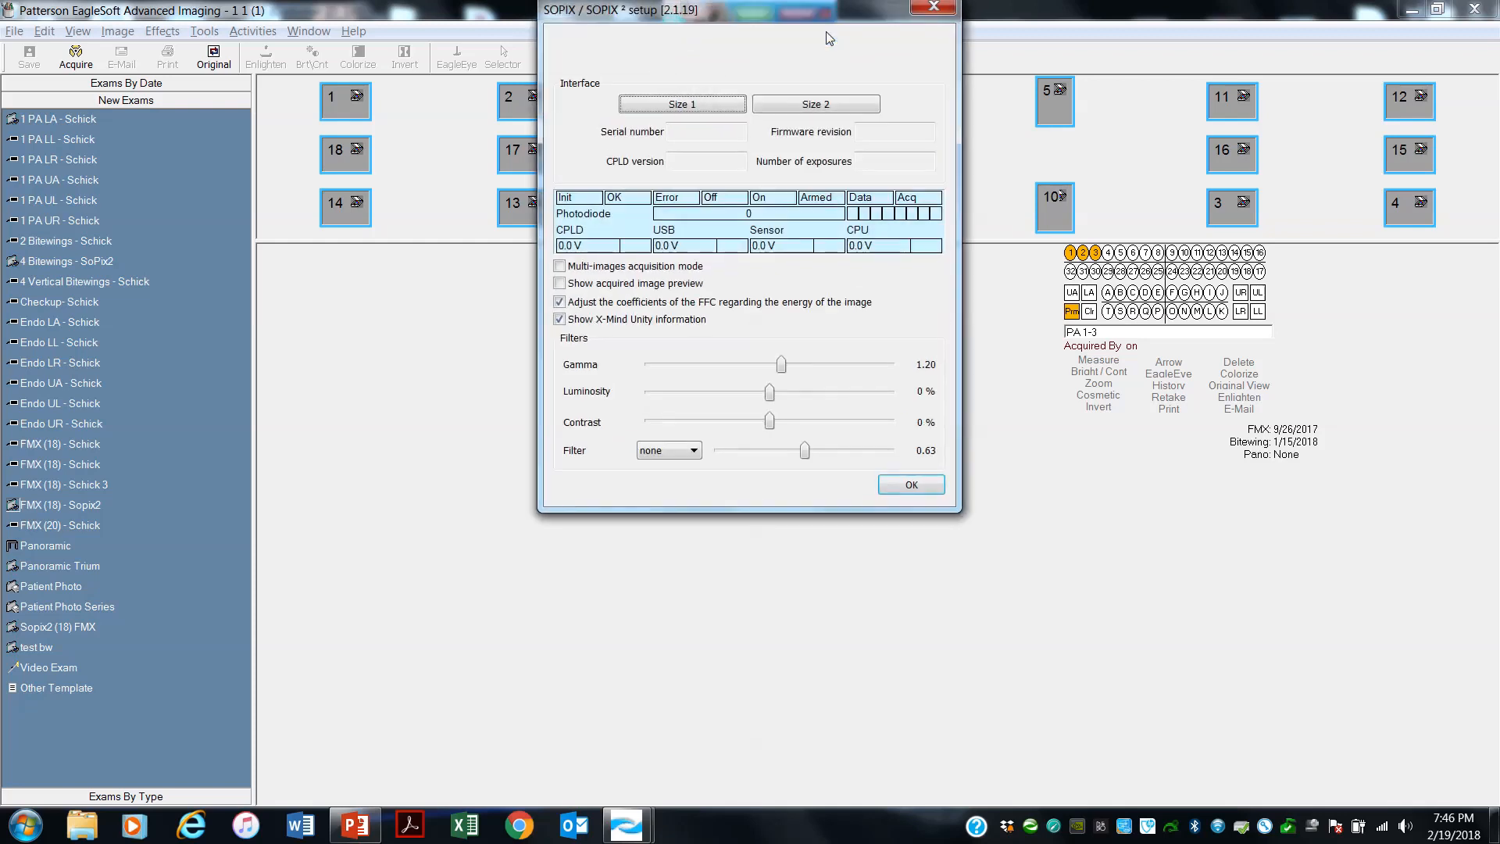
{"action": "left_click", "coordinate": [688, 450]}
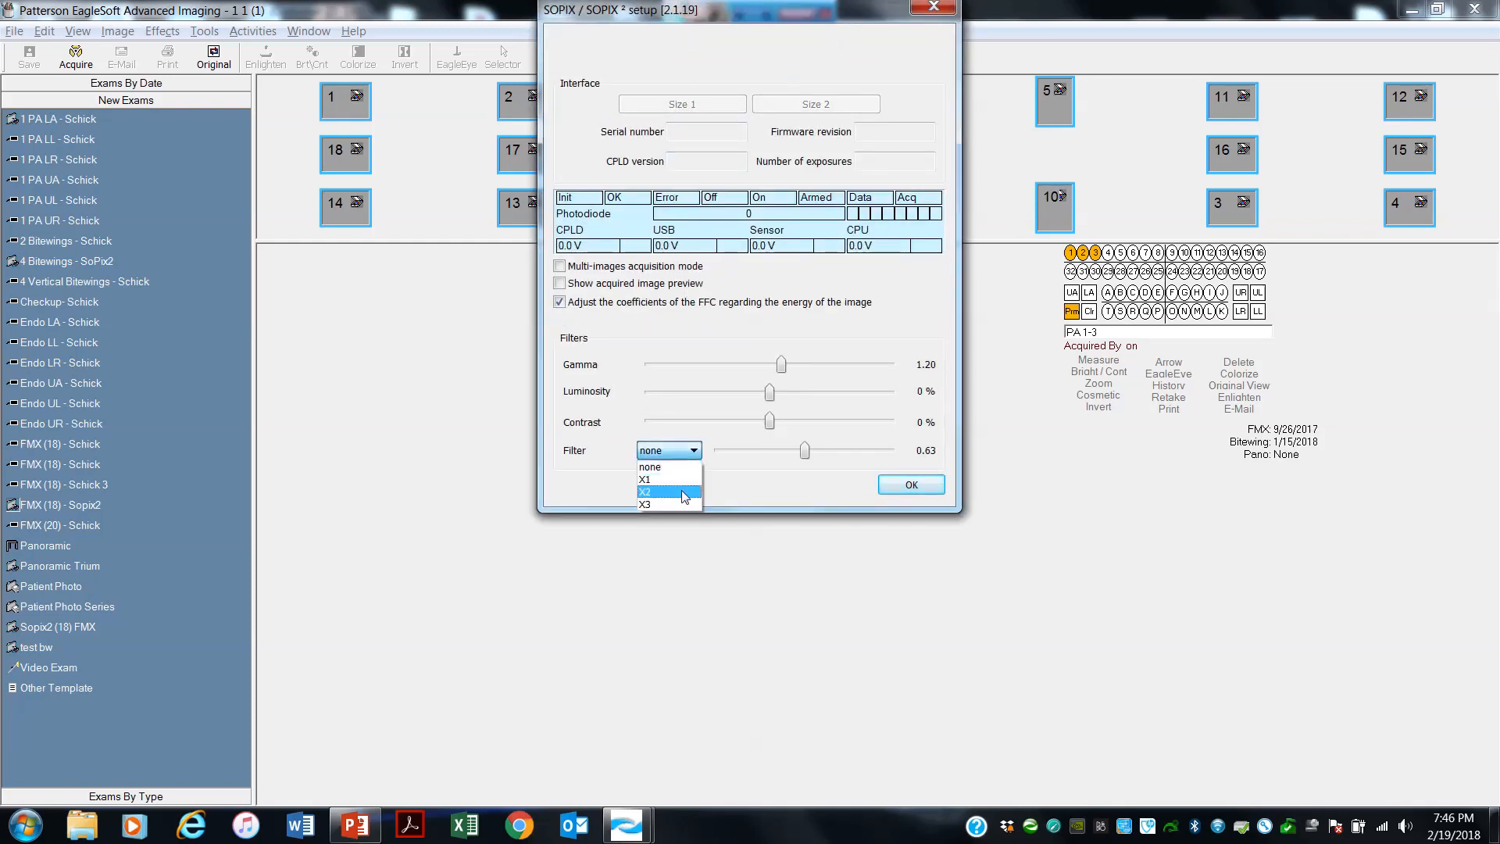
{"action": "left_click", "coordinate": [683, 492]}
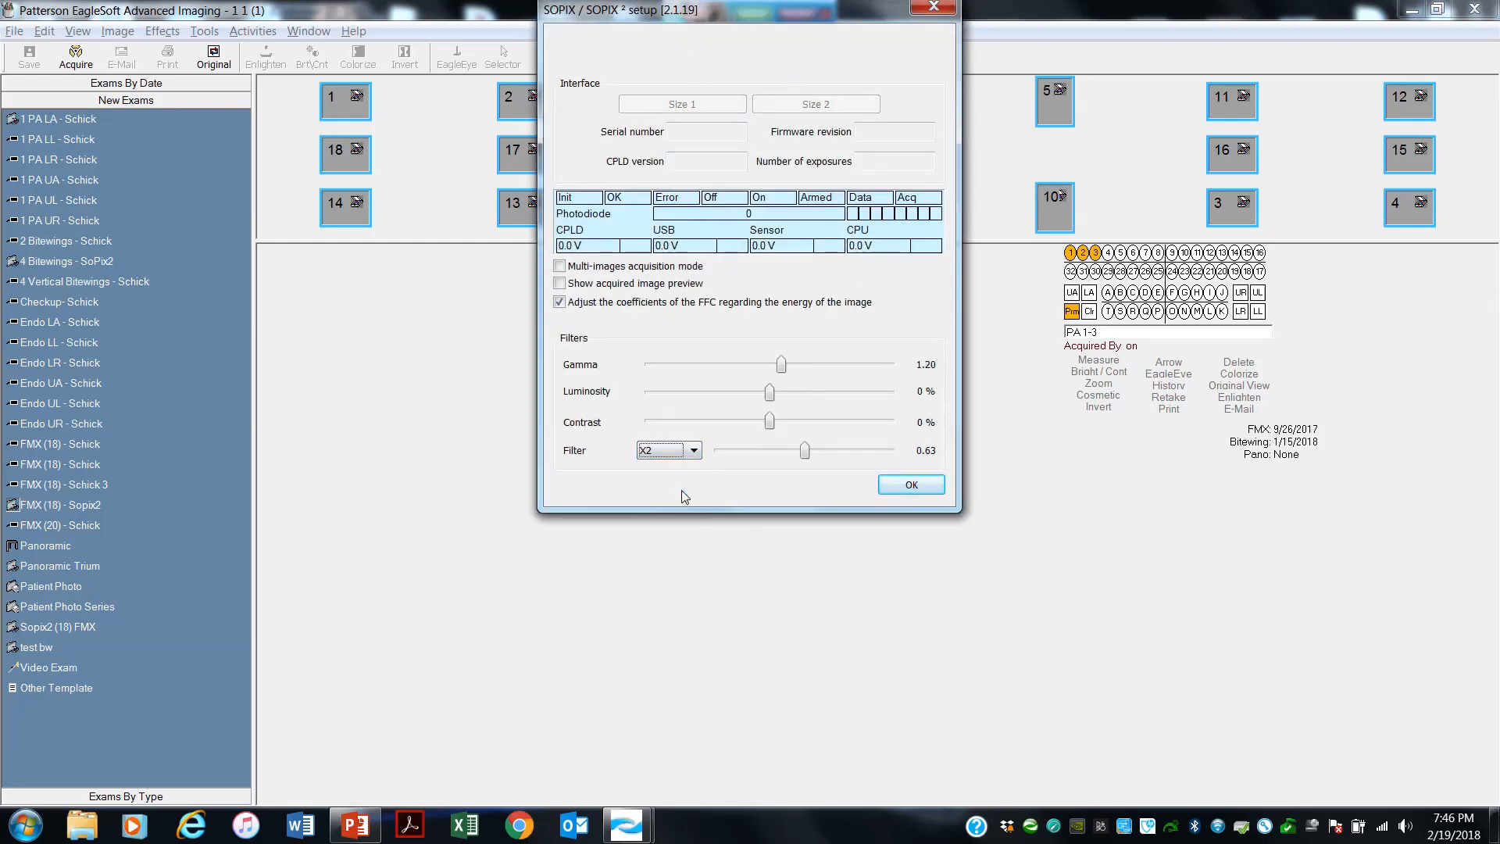
{"action": "left_click", "coordinate": [913, 485]}
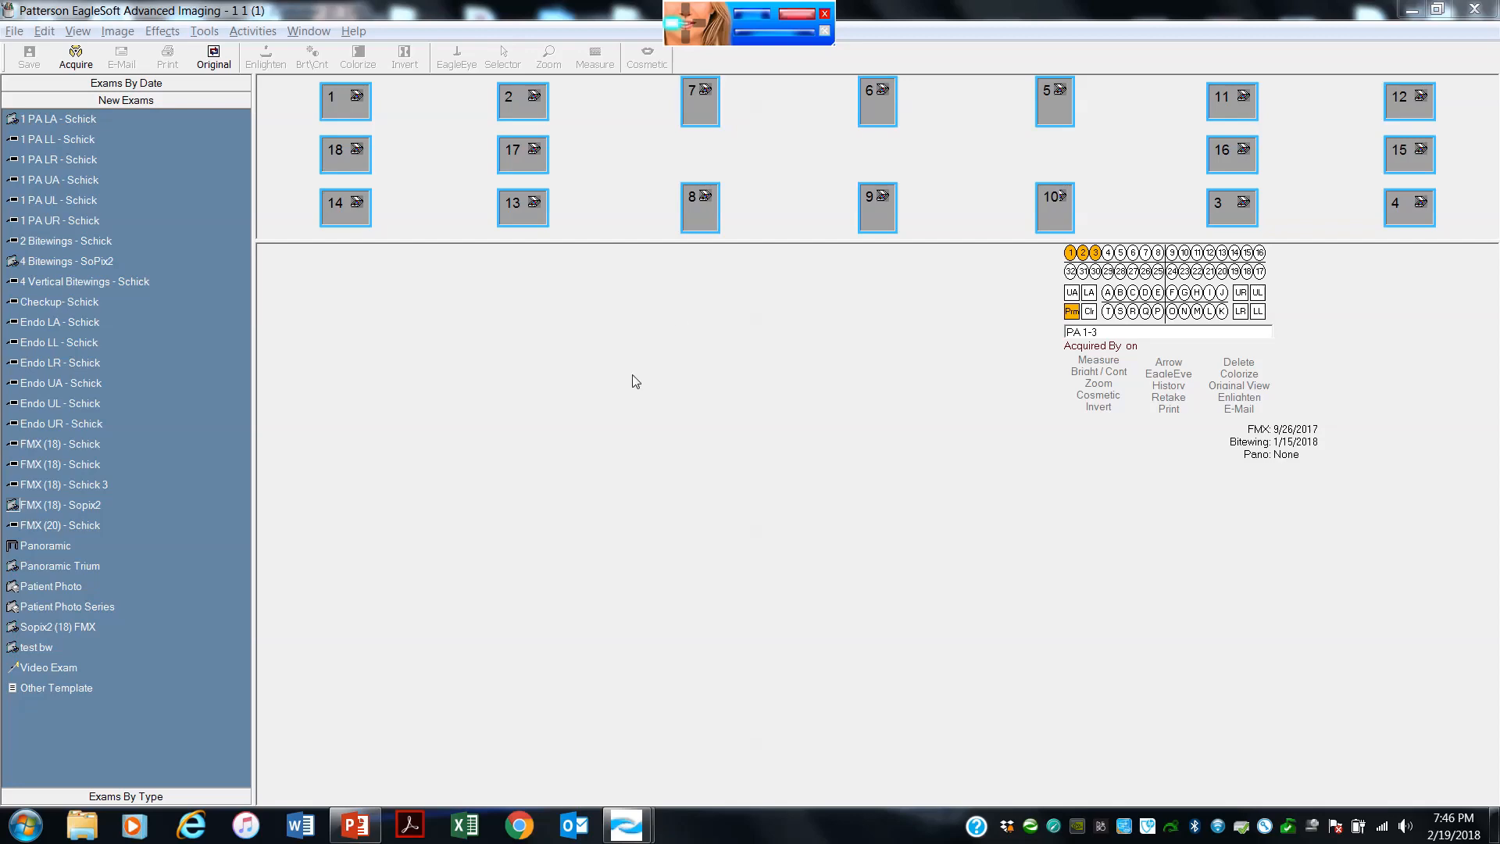
{"action": "mouse_move", "coordinate": [647, 9]}
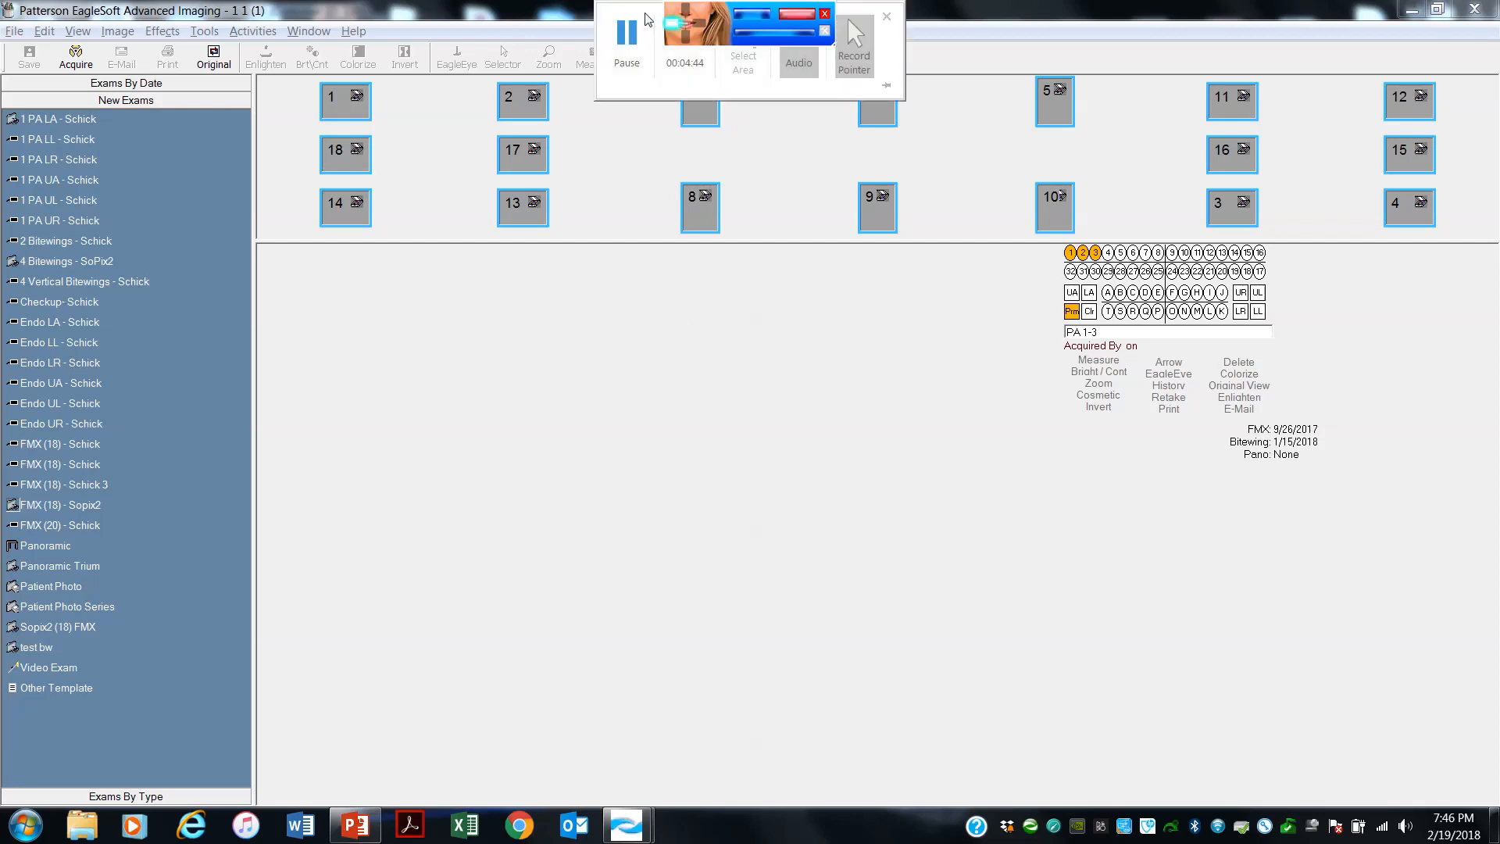